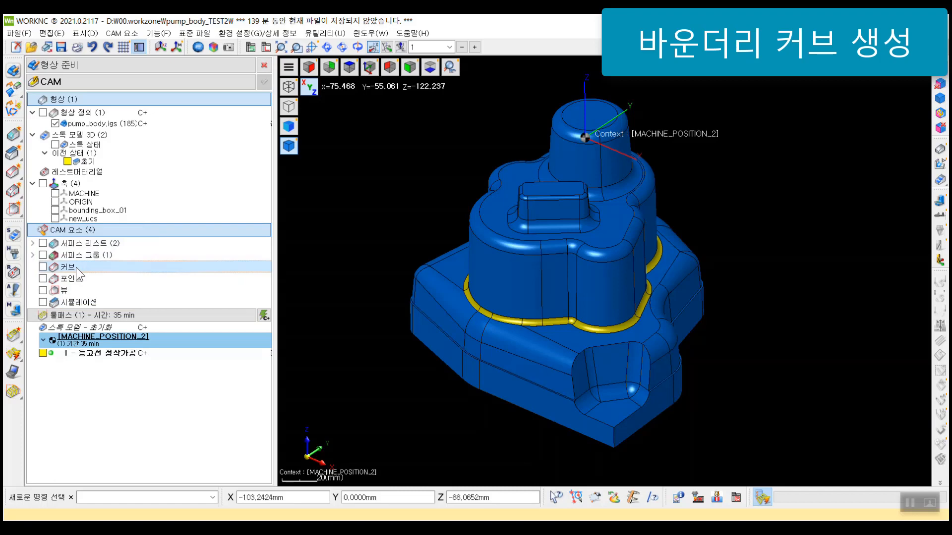
Step: Start a new curve and chain the first edge segments along the outer boundary of the yellow fillet band
right_click(76, 266)
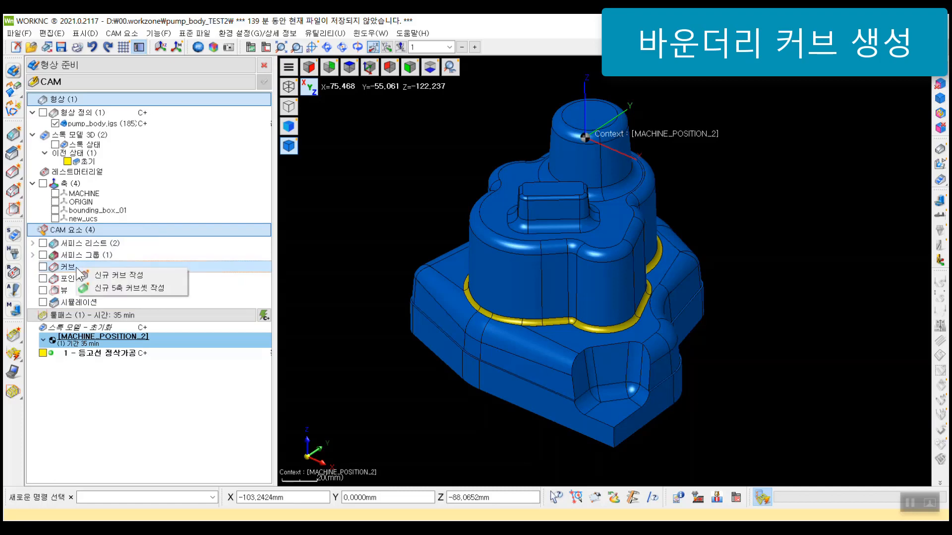
left_click(169, 277)
left_click_drag(143, 65, 196, 88)
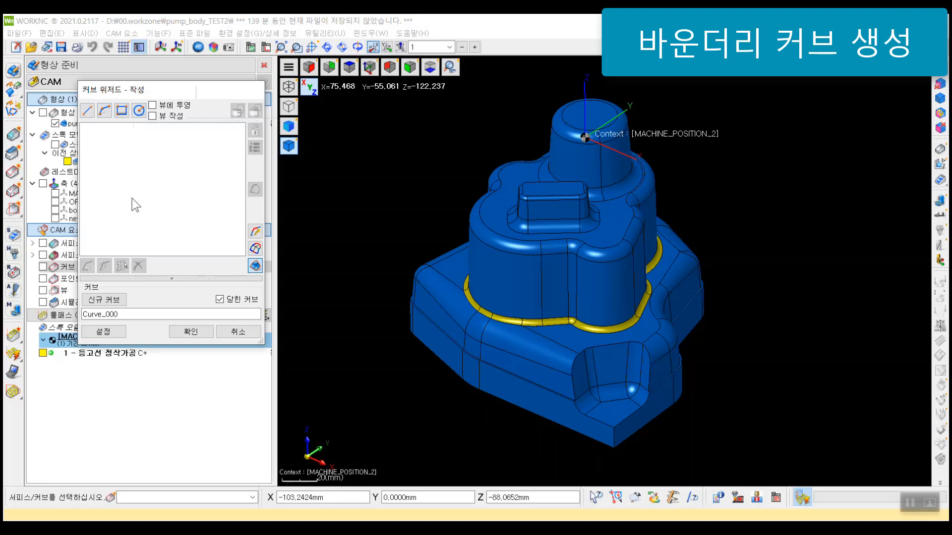
scroll(515, 253, "up", 2)
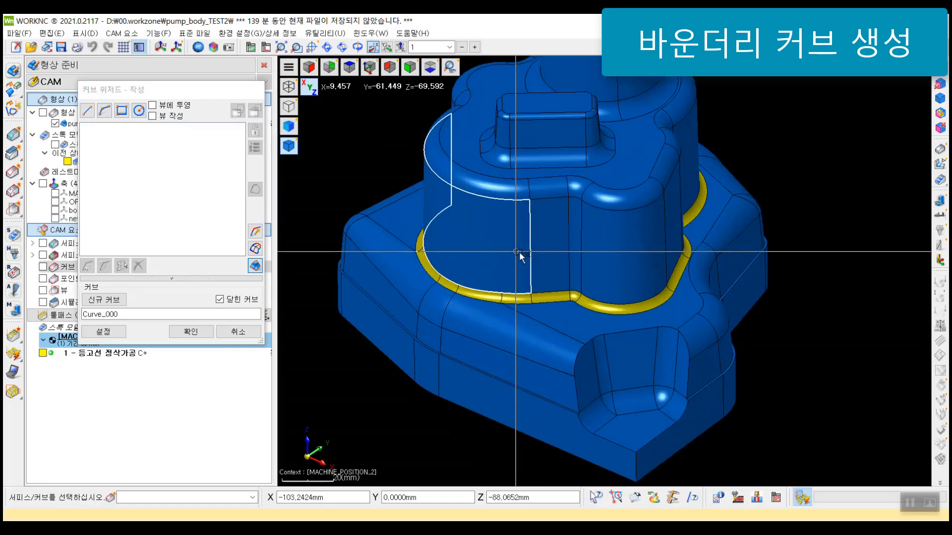
scroll(424, 258, "up", 2)
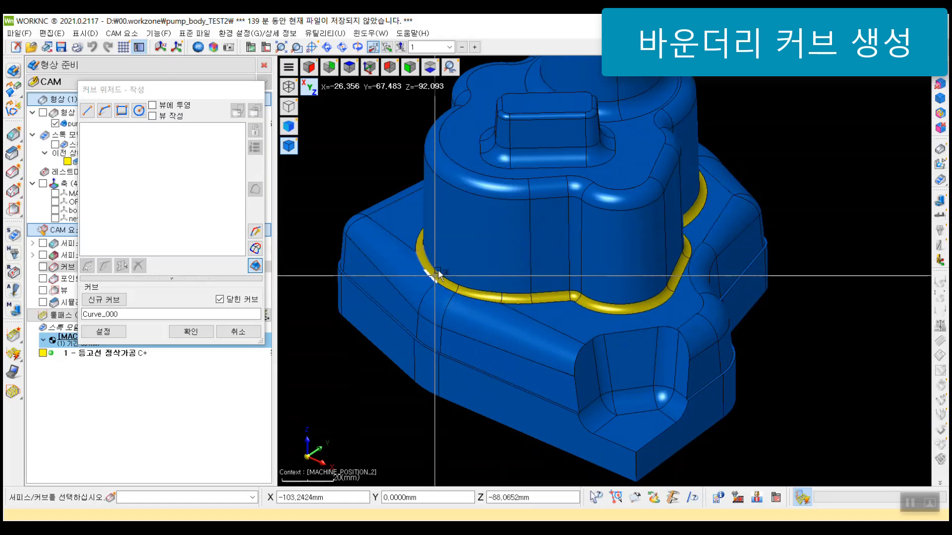
middle_click_drag(436, 273, 415, 249)
scroll(415, 249, "up", 3)
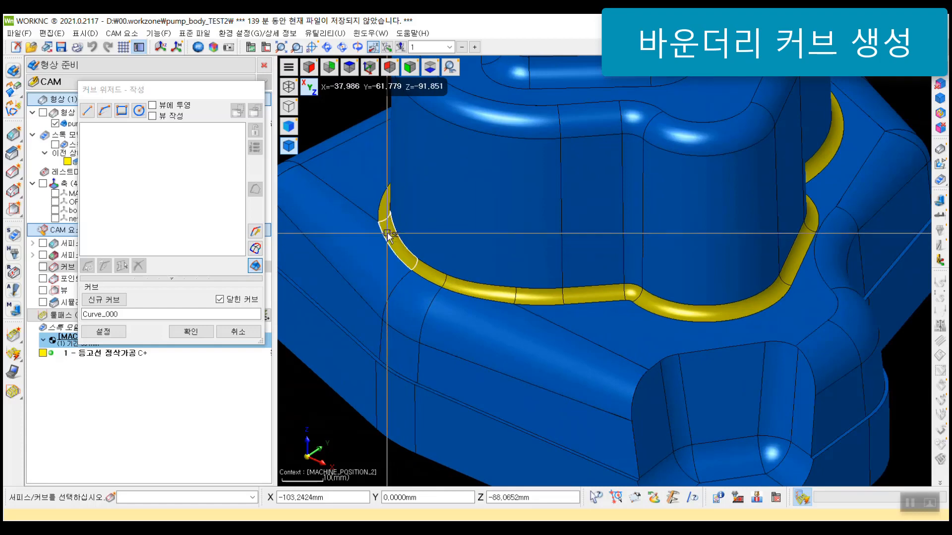
left_click(382, 235)
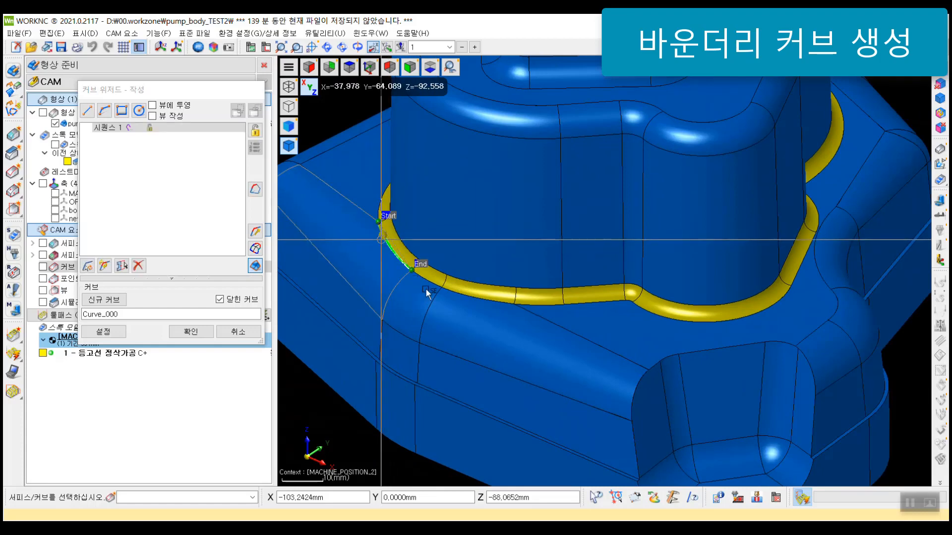
left_click(427, 284)
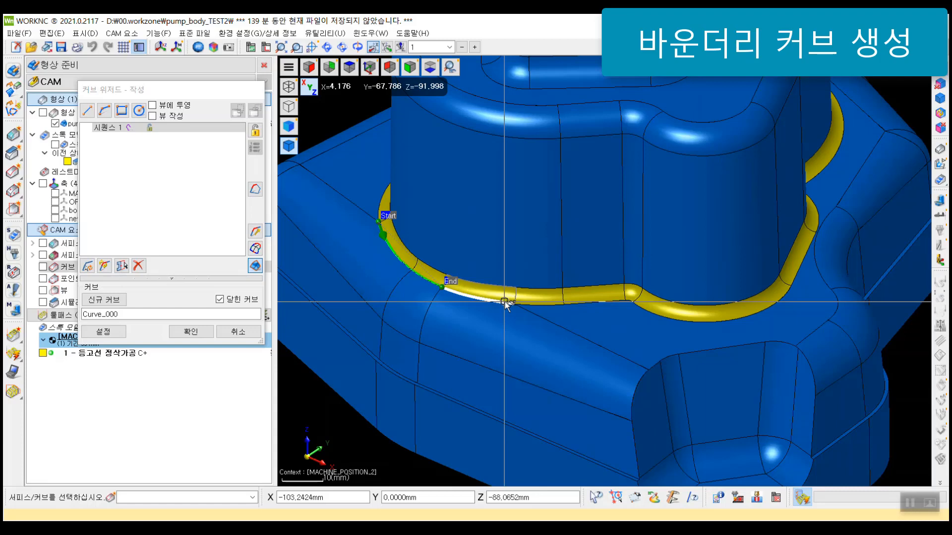
Step: Delete the partially chained edge sequence from the new curve
middle_click_drag(494, 212, 509, 219)
scroll(503, 204, "down", 2)
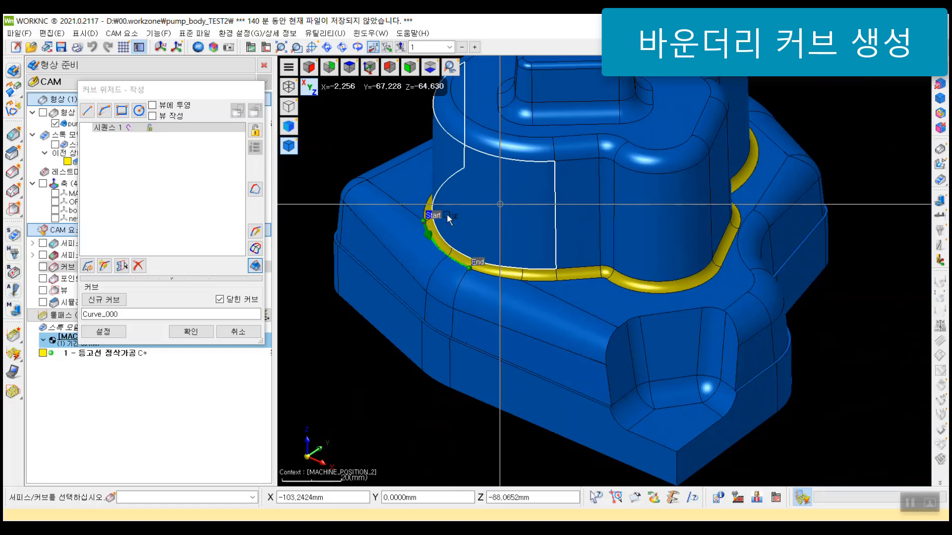
left_click(196, 125)
left_click(137, 266)
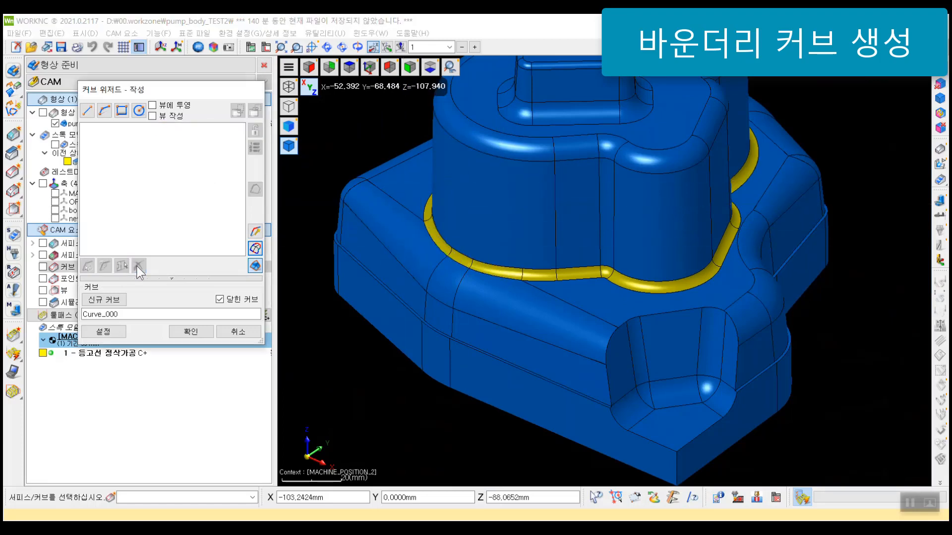
Step: In a front view along Y, hide all body surfaces above the yellow fillet band
middle_click_drag(681, 202, 587, 199)
scroll(584, 201, "down", 2)
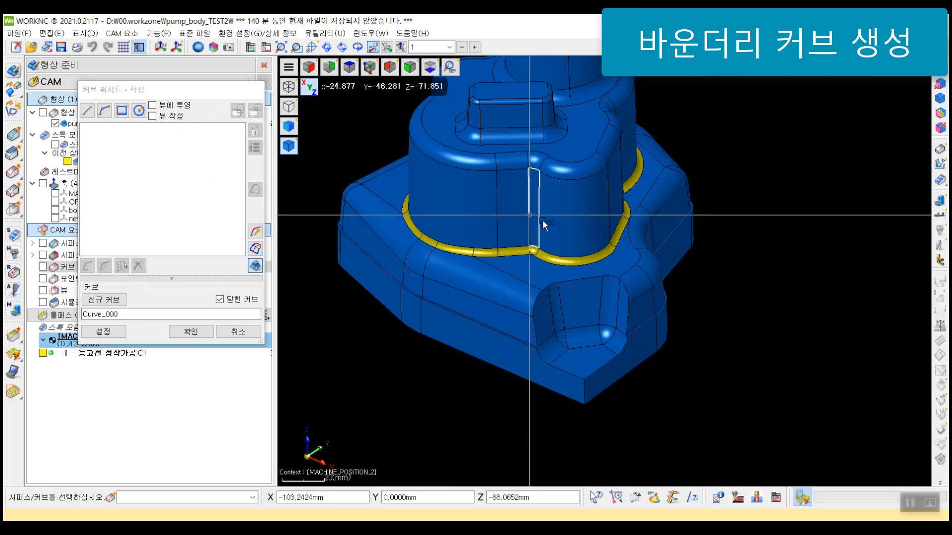
middle_click_drag(541, 219, 581, 202)
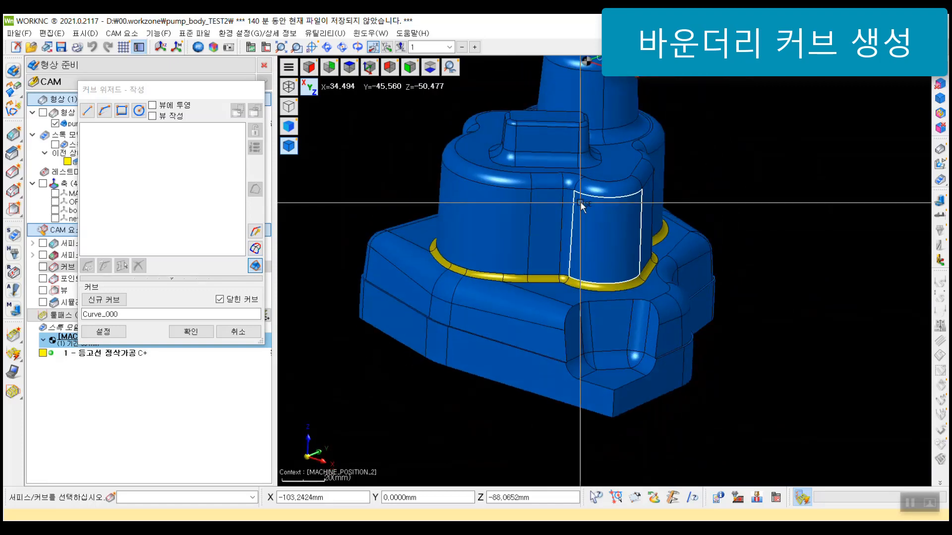
key("y")
scroll(581, 203, "down", 1)
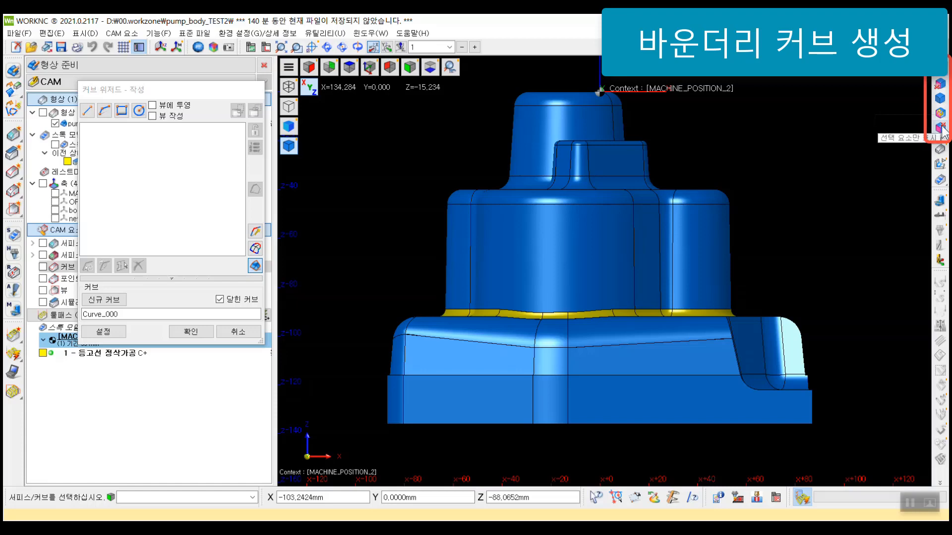
left_click(941, 91)
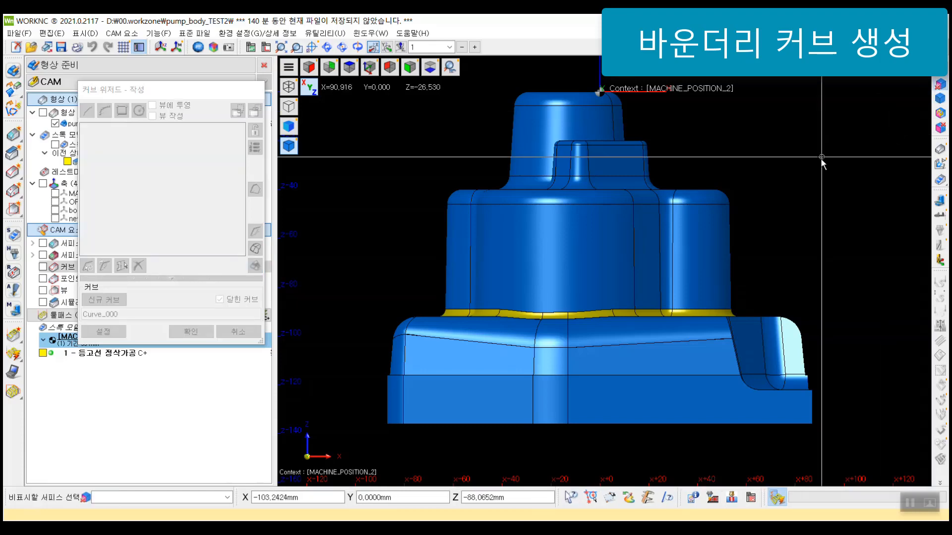
scroll(823, 174, "down", 2)
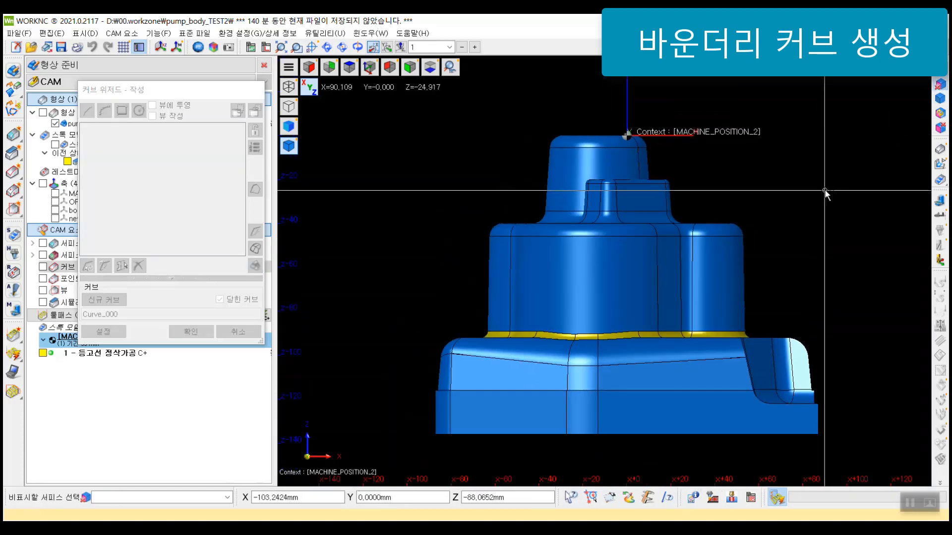
left_click_drag(736, 275, 409, 114)
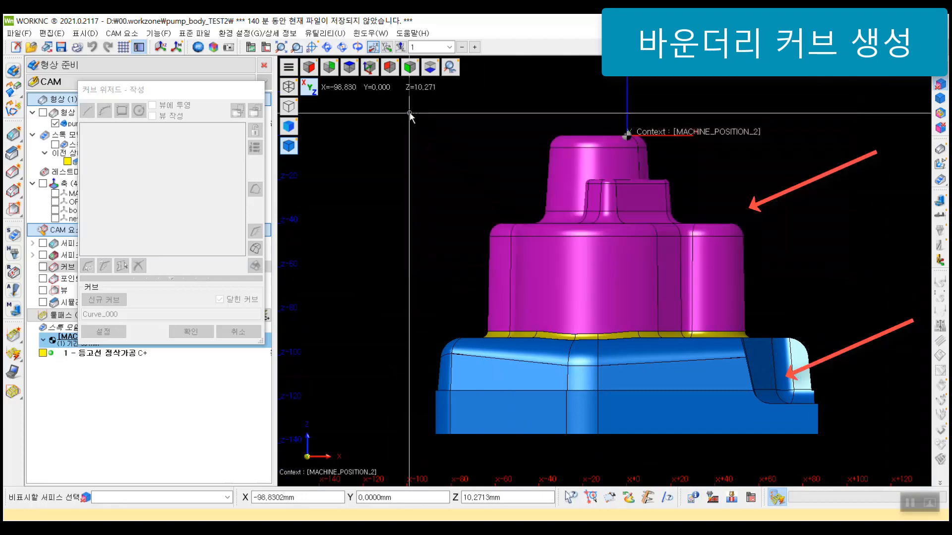
right_click(472, 160)
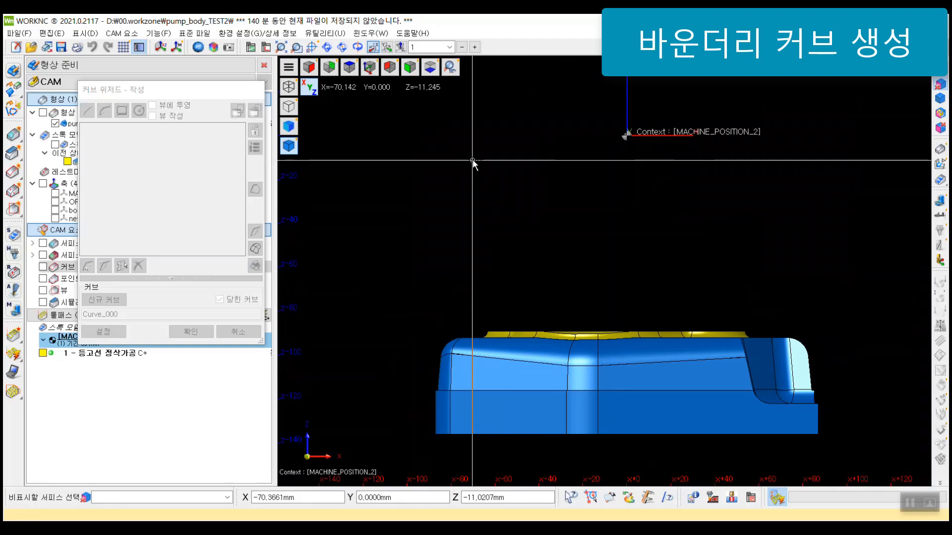
Step: Hide the base surfaces lying below the yellow fillet band
middle_click_drag(661, 207, 652, 151)
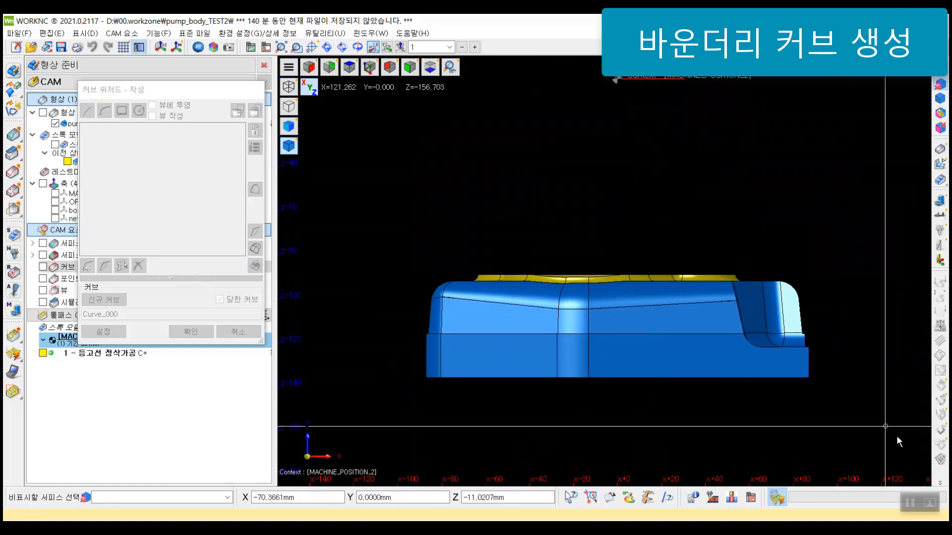
left_click_drag(896, 437, 388, 289)
right_click(677, 167)
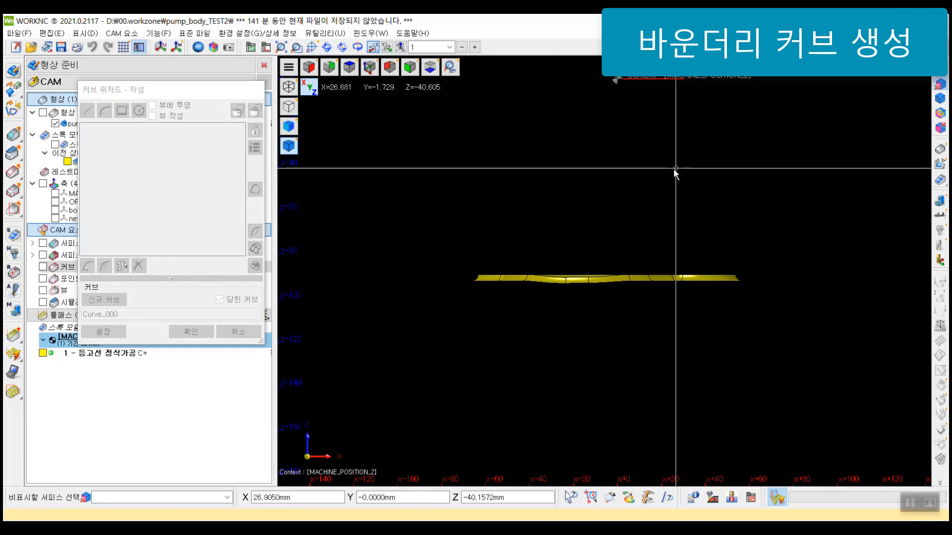
Step: Hide the remaining flat surface surrounding the fillet band so only the yellow fillets stay displayed, and end surface hiding
middle_click_drag(676, 169, 655, 232)
middle_click_drag(721, 293, 667, 383)
left_click(660, 373)
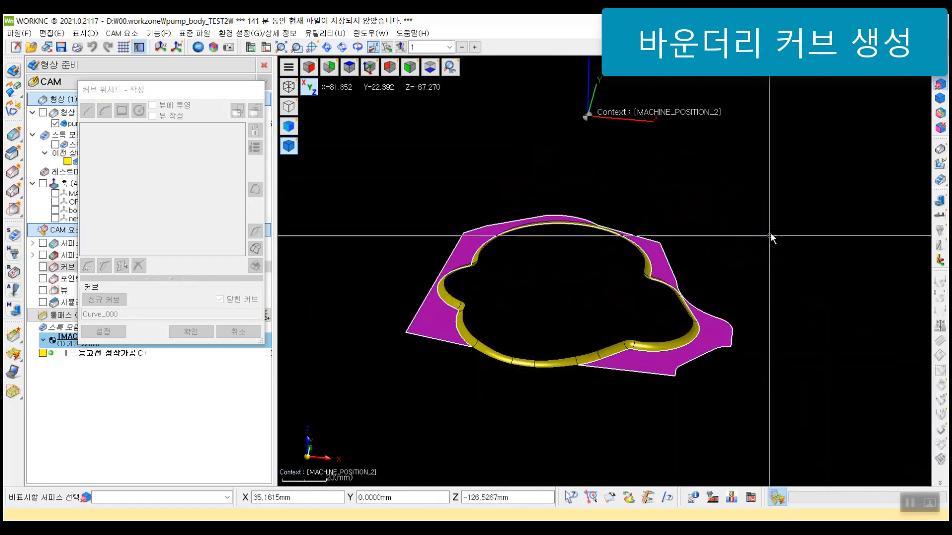
right_click(863, 347)
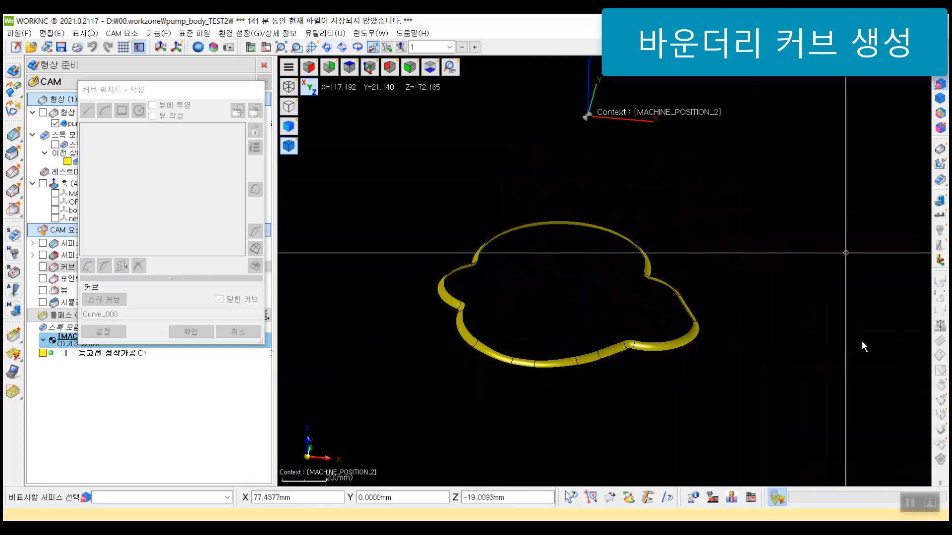
middle_click_drag(739, 261, 619, 253)
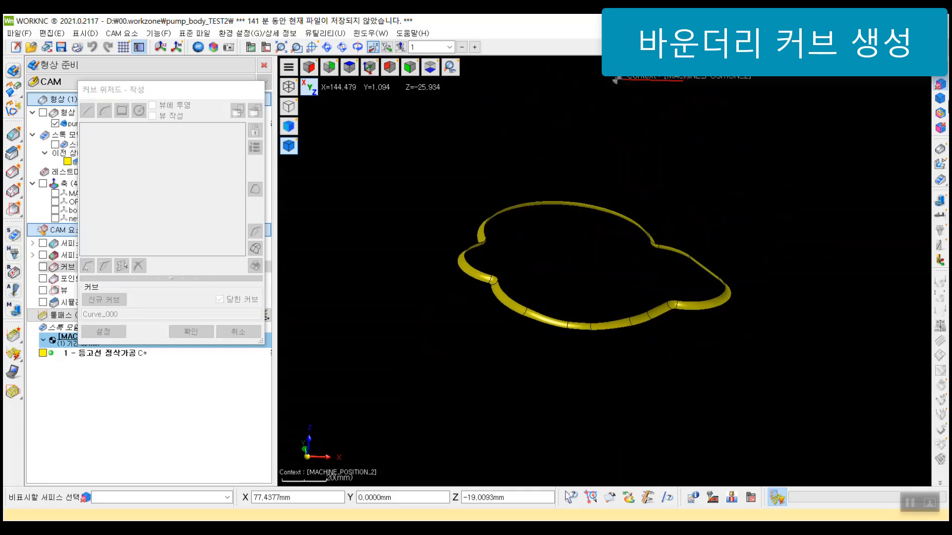
left_click(942, 85)
Step: Select all the yellow fillet surfaces together and generate their closed boundary curves
middle_click_drag(700, 164, 757, 197)
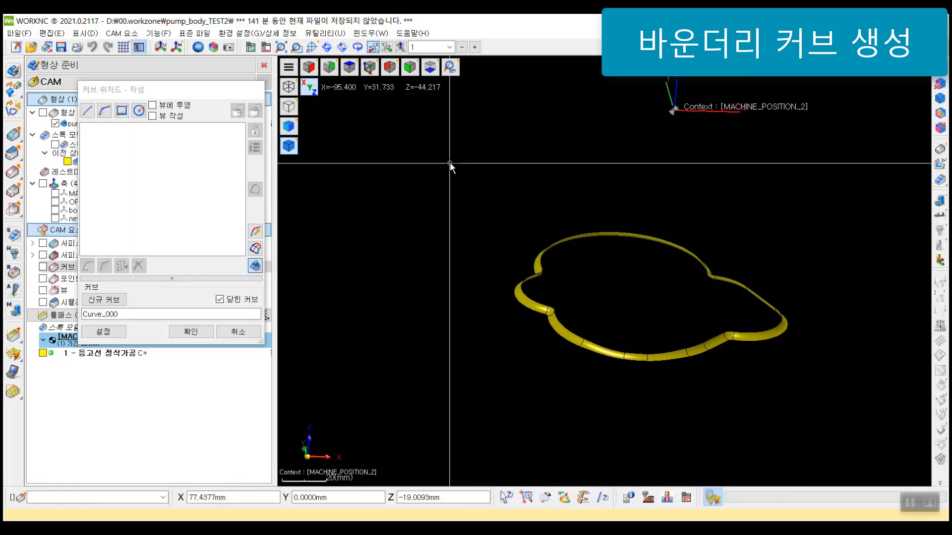
left_click(177, 94)
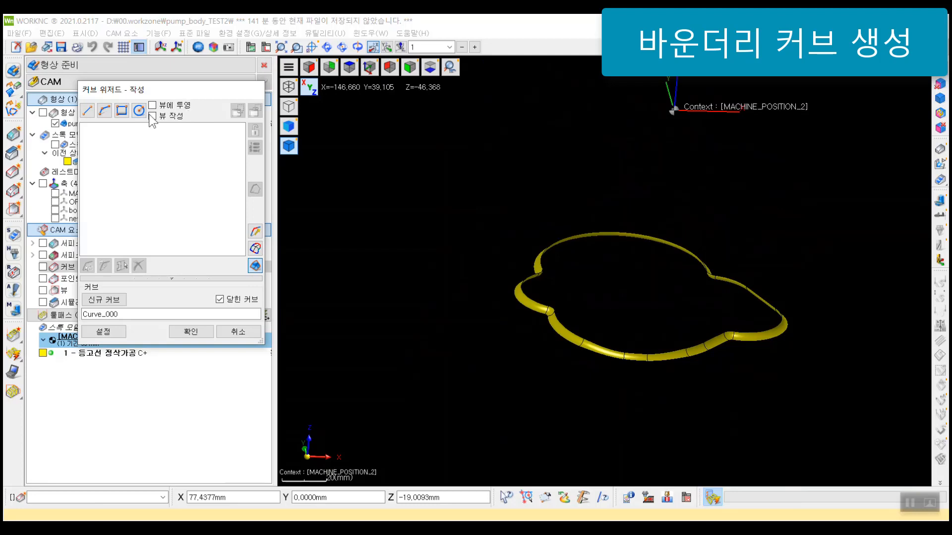
middle_click_drag(646, 302, 612, 267)
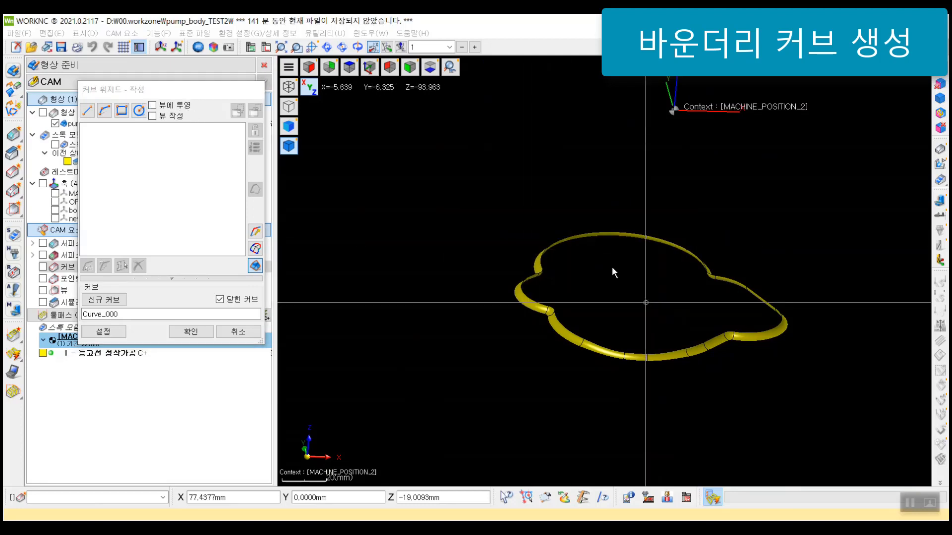
left_click_drag(395, 125, 807, 382)
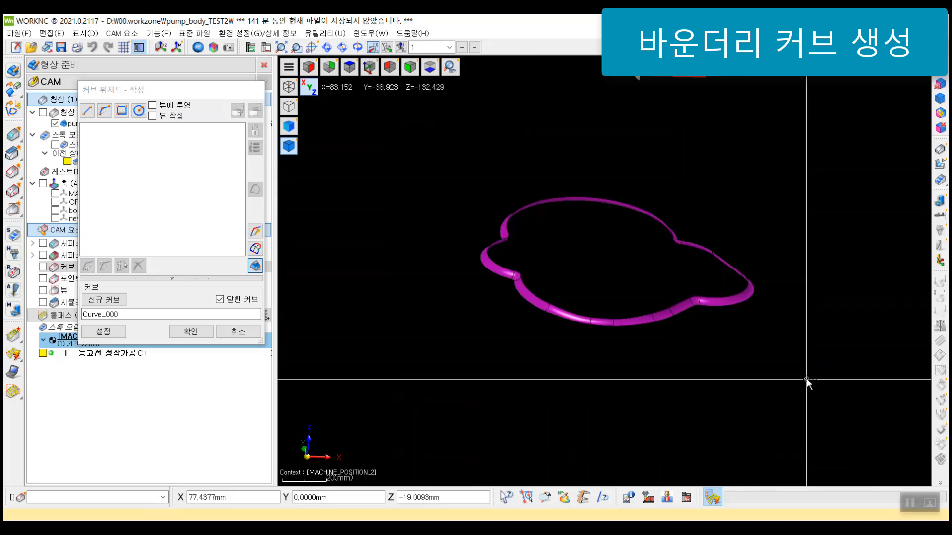
middle_click(752, 163)
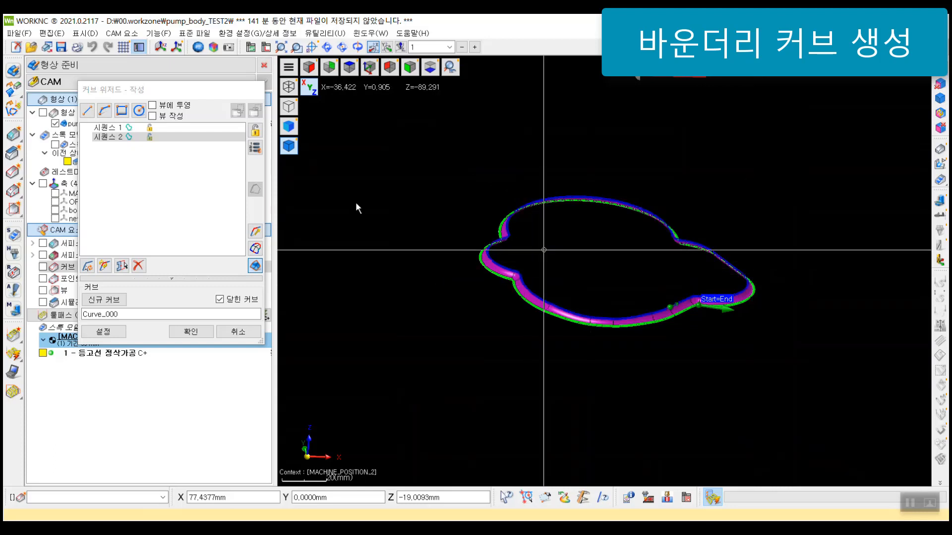
Step: Compare the two boundary sequences and delete the inner loop, 시퀀스 1, keeping the outer one
left_click(156, 129)
left_click(154, 135, "shift")
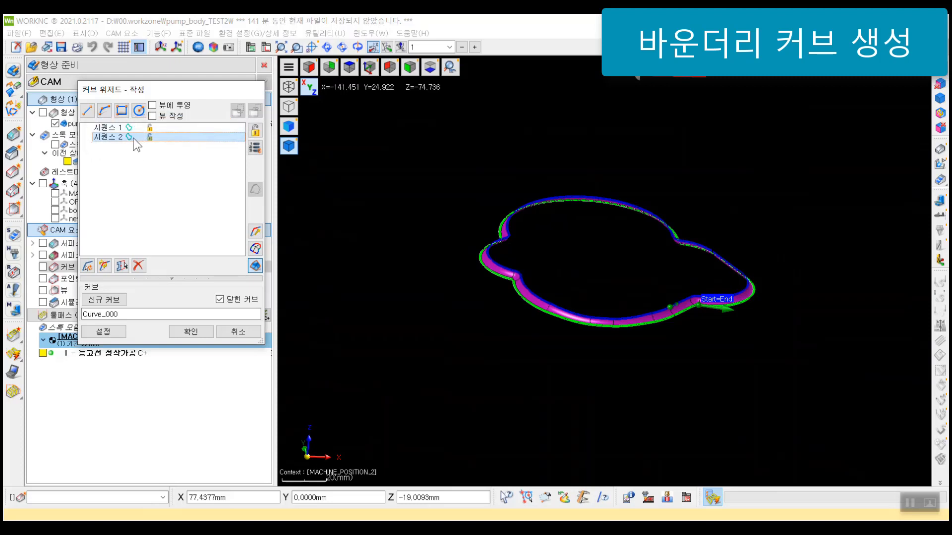
left_click(141, 130)
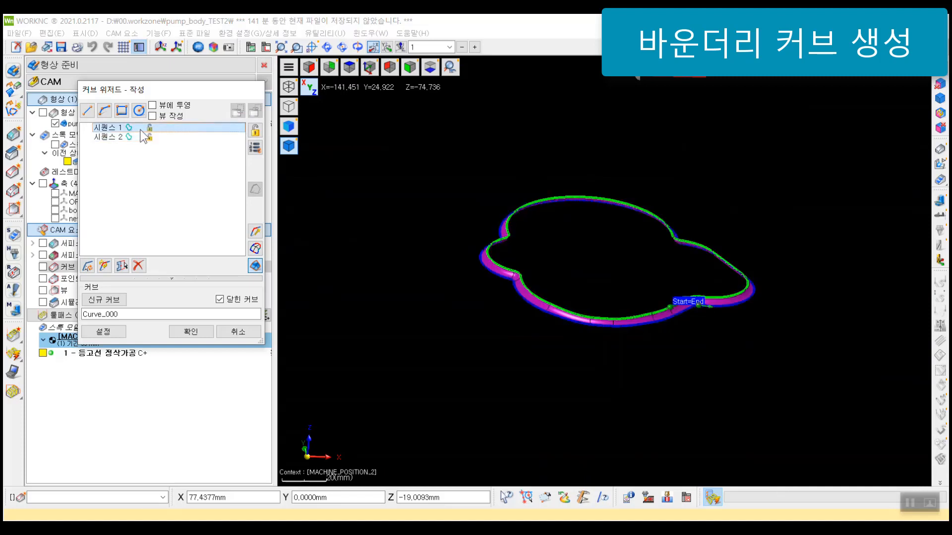
left_click(138, 268)
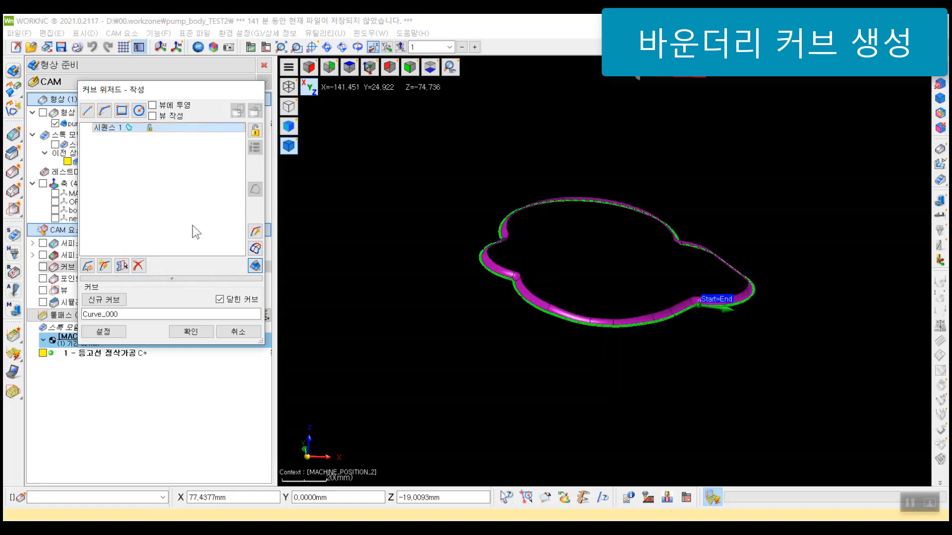
Step: Inspect the outer boundary loop in a top view along Z, and exit the curve wizard without applying the changes
middle_click_drag(631, 210, 614, 225)
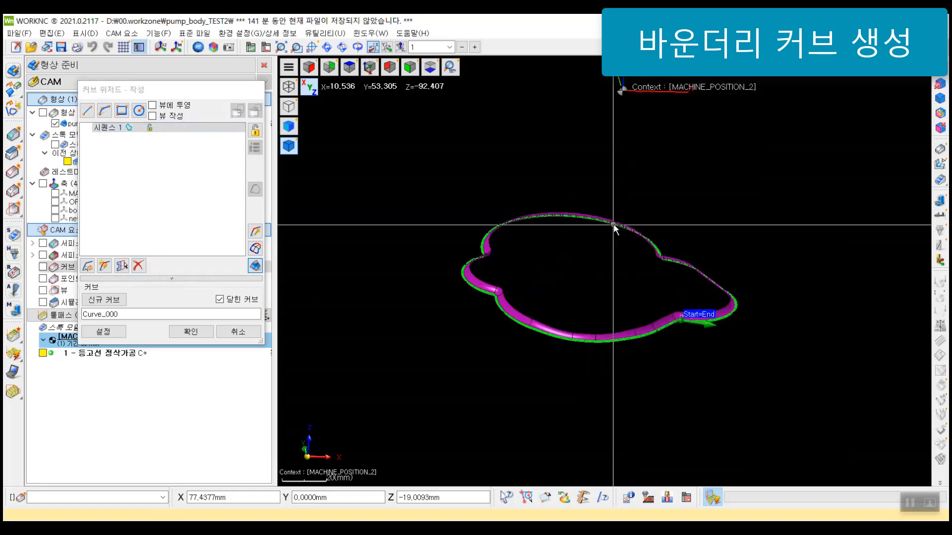
key("z")
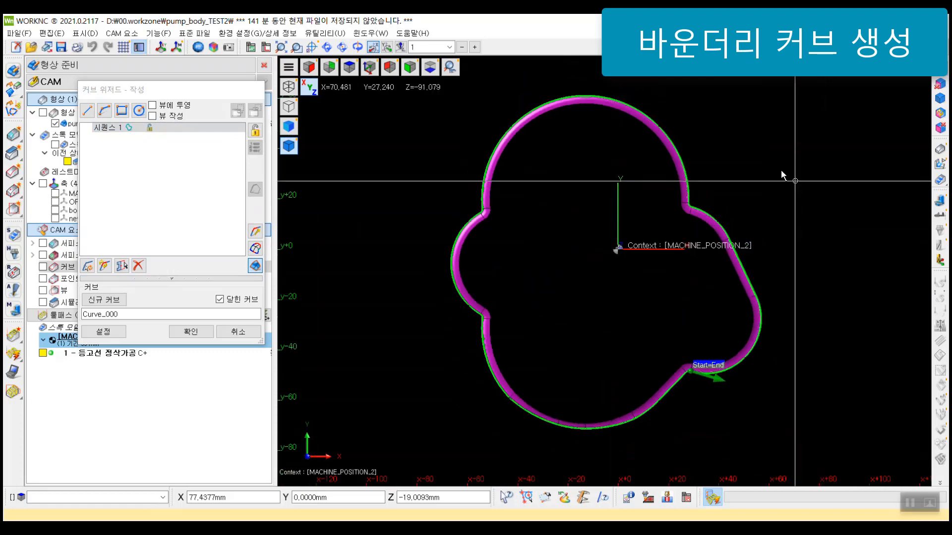
scroll(783, 172, "down", 1)
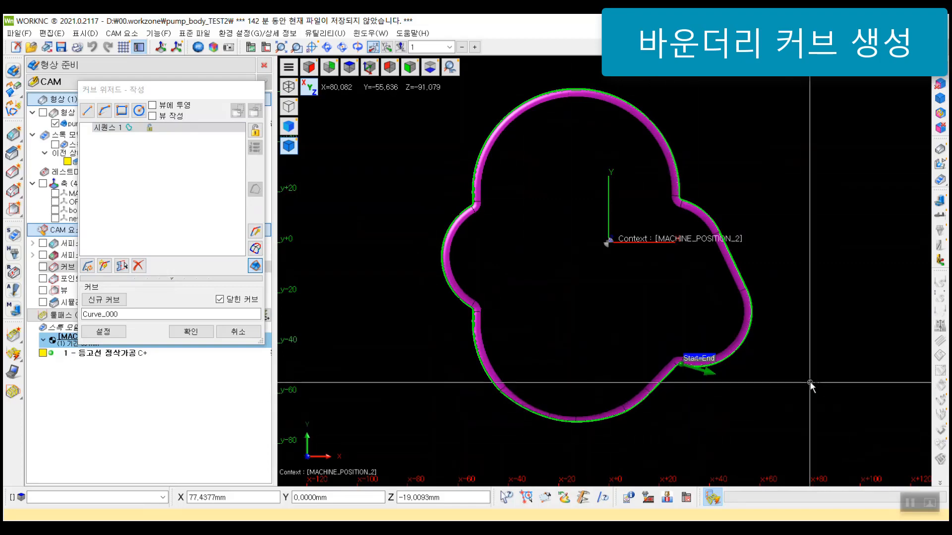
left_click(219, 223)
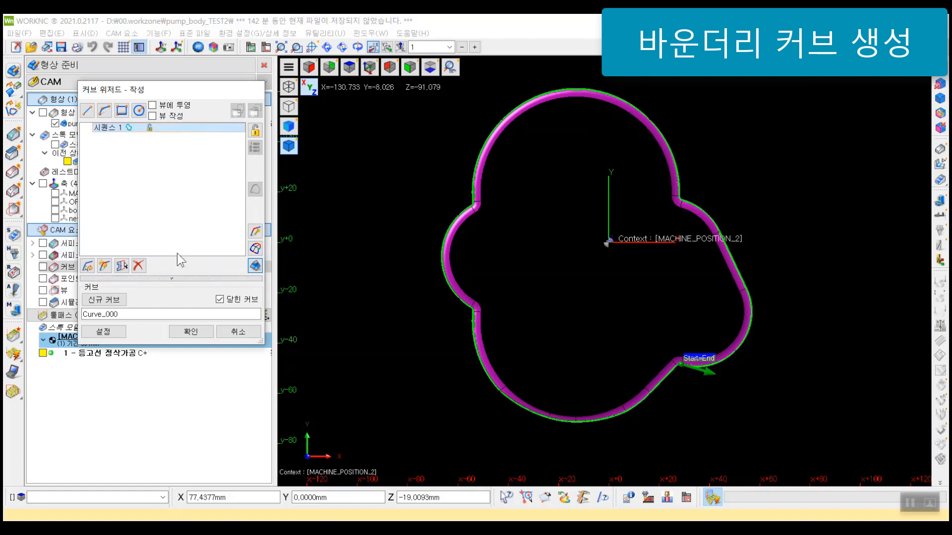
left_click(245, 332)
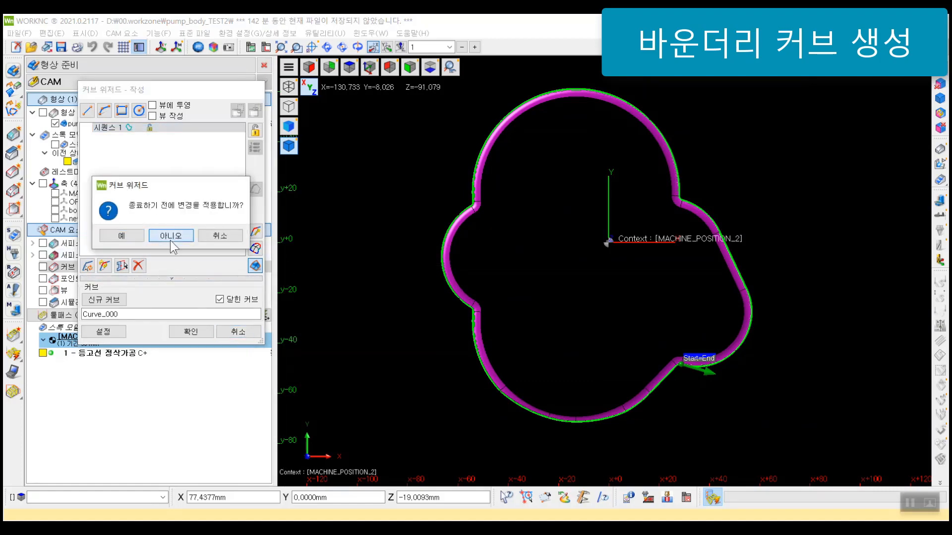
left_click(171, 240)
scroll(589, 258, "down", 2)
scroll(638, 216, "up", 2)
scroll(640, 214, "down", 1)
middle_click_drag(751, 249, 832, 154)
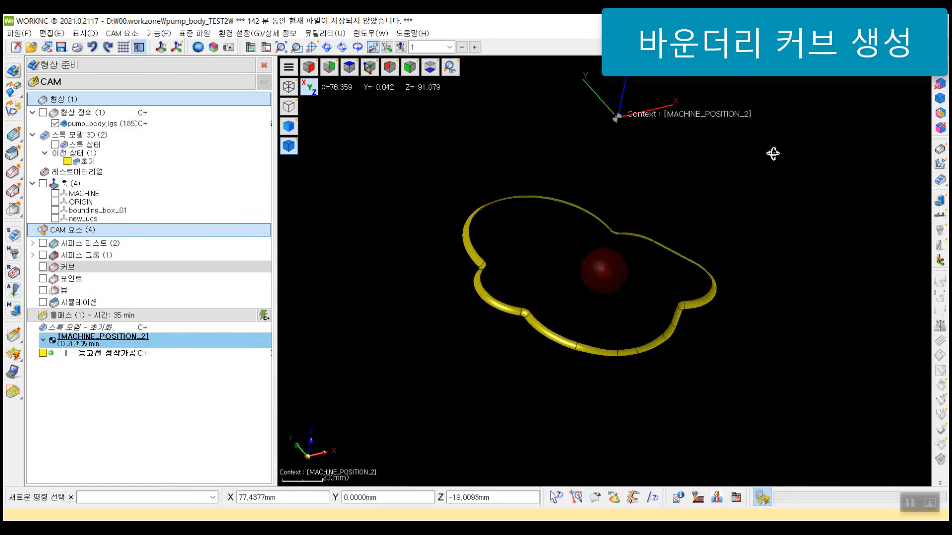
Step: Redisplay the whole pump body and create a new curve from the boundaries of all yellow fillet surfaces, selected together by colour
left_click(940, 101)
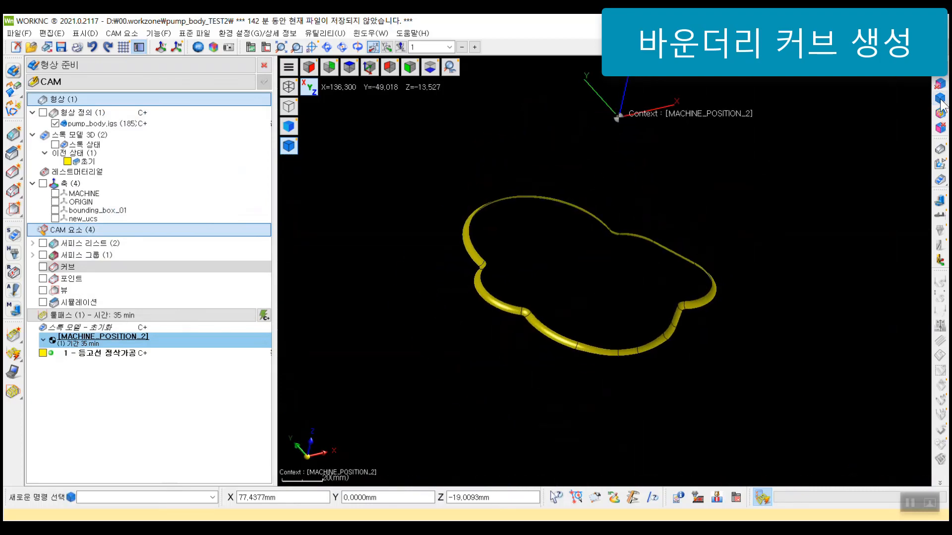
middle_click_drag(667, 214, 599, 215)
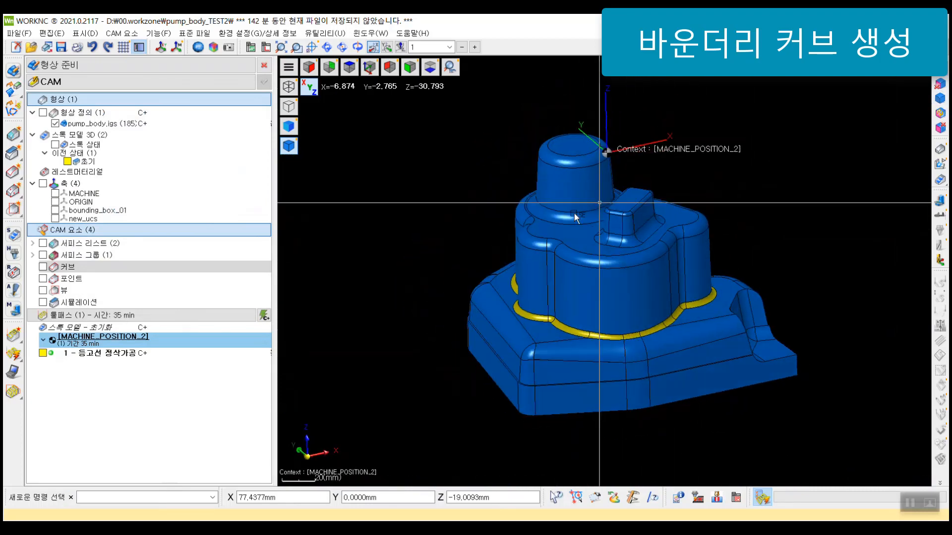
right_click(77, 269)
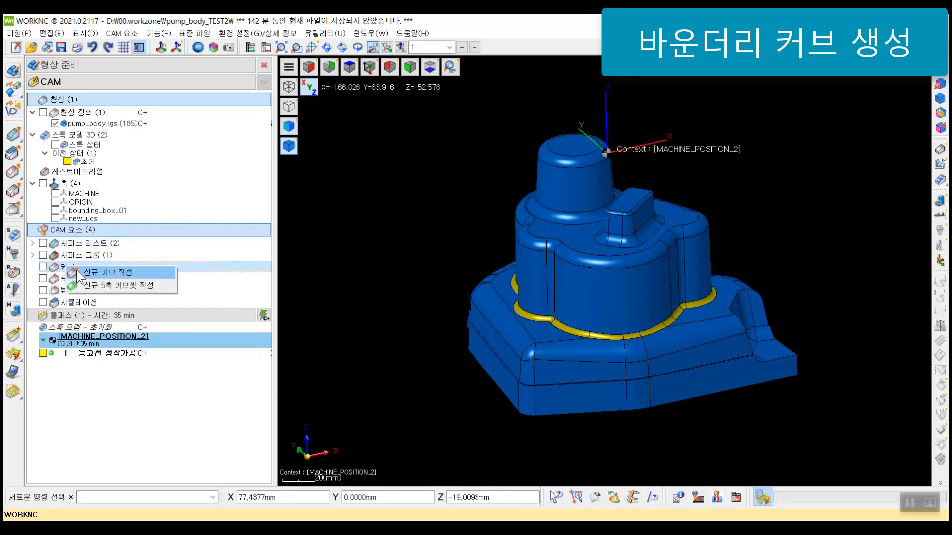
left_click(122, 274)
scroll(561, 246, "up", 5)
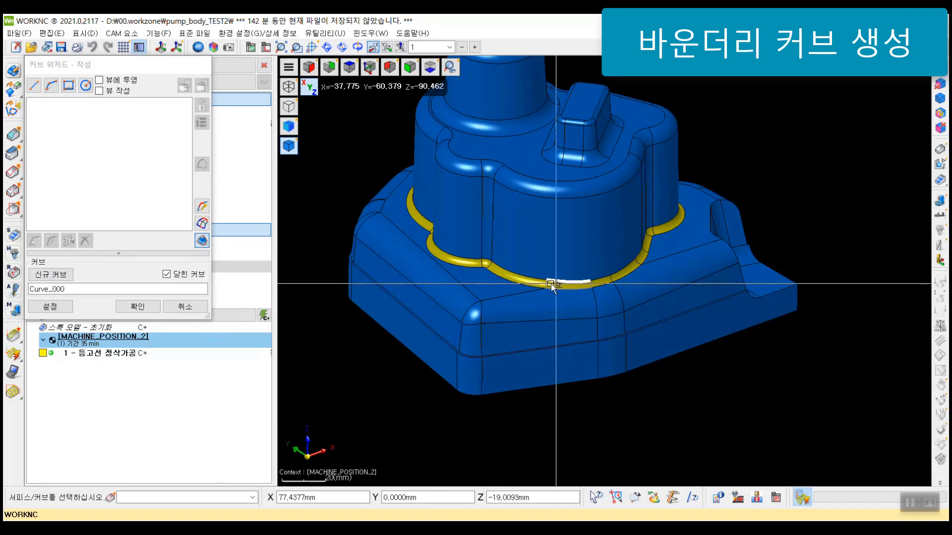
middle_click_drag(546, 286, 595, 289)
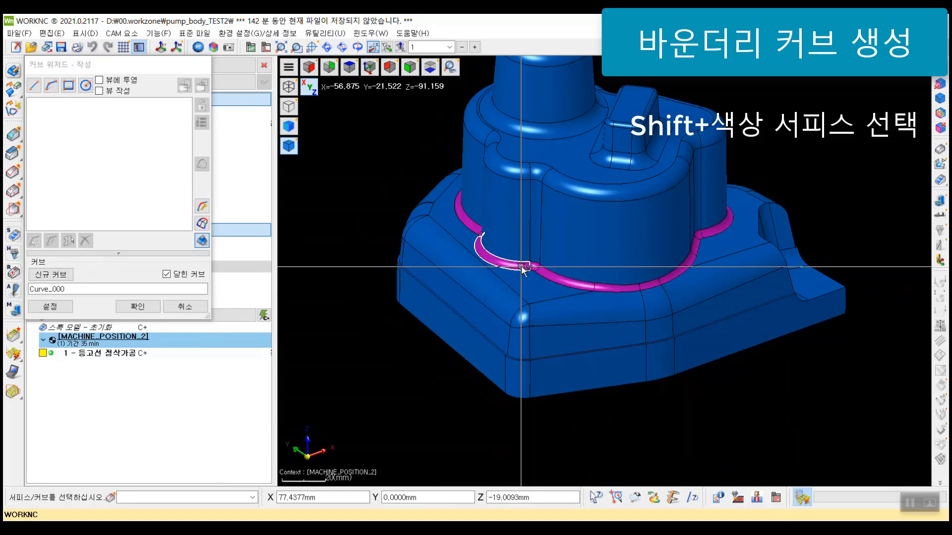
left_click(522, 267, "shift")
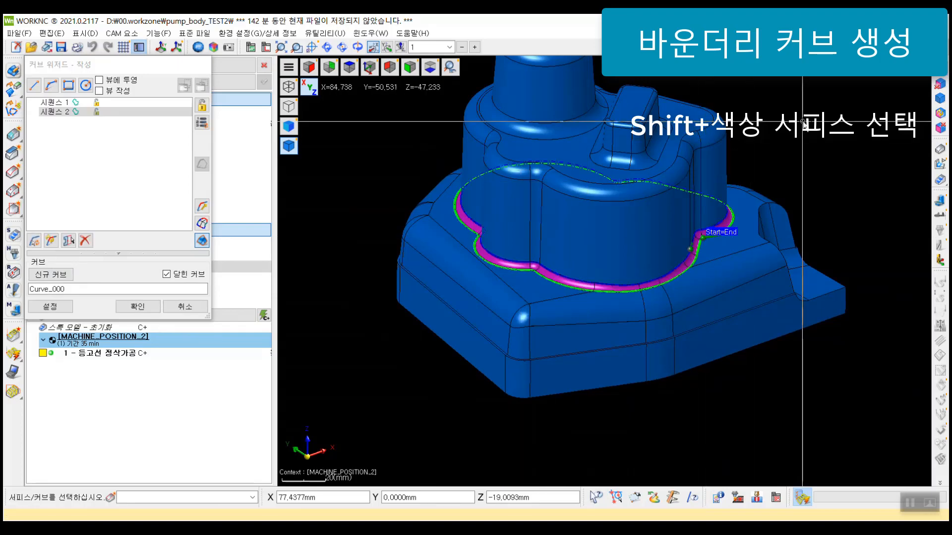
Step: Compare the two generated boundary sequences on the full model and delete the inner loop, 시퀀스 1
left_click(78, 104)
left_click(77, 112)
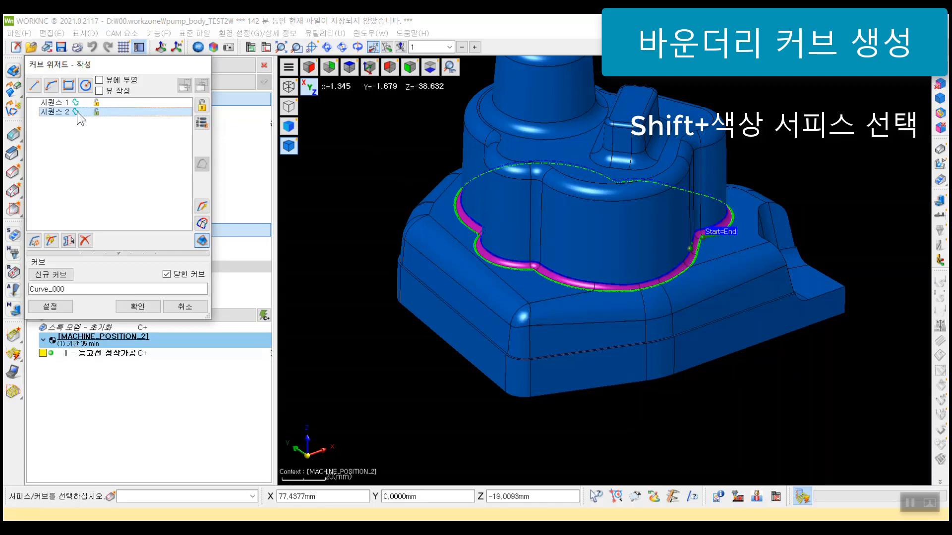
left_click(76, 105)
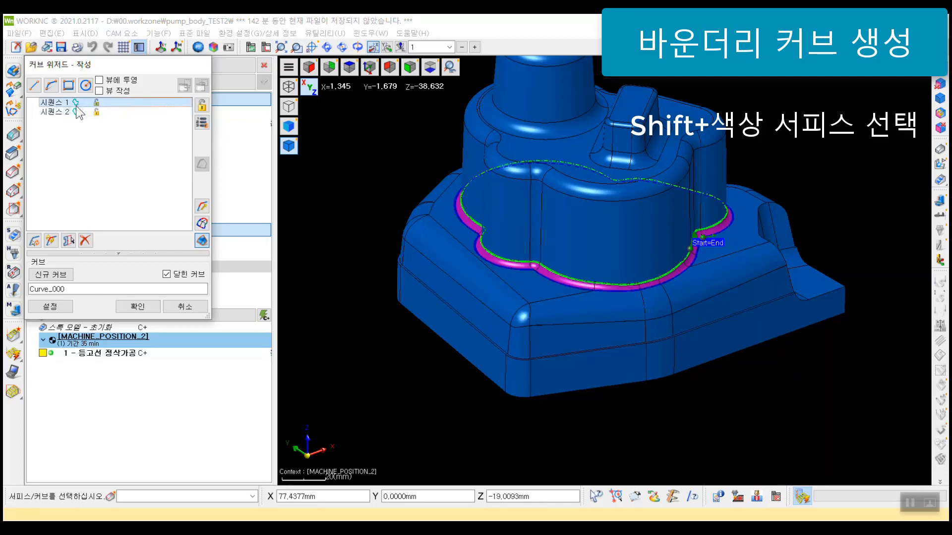
left_click(85, 241)
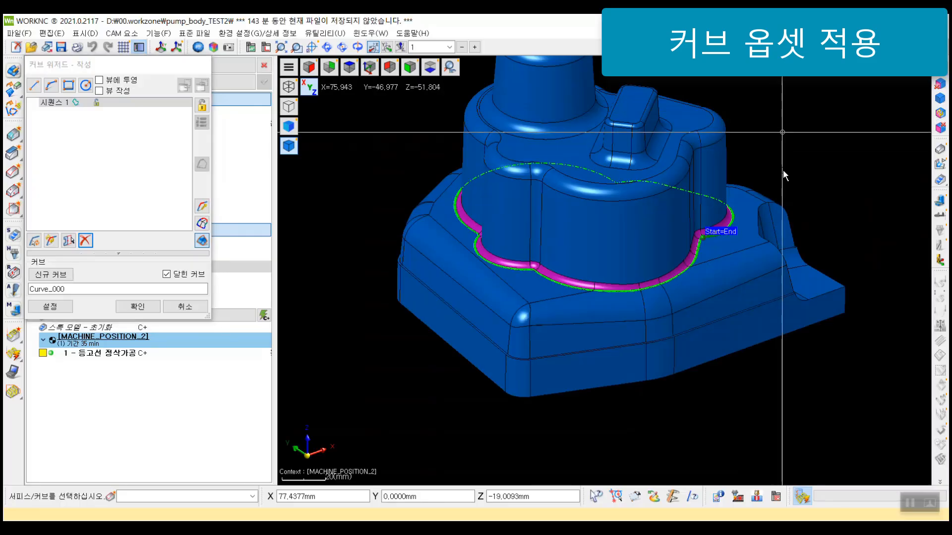
Step: Hide the part geometry and view the remaining boundary curve from the top along Z, with the curve wizard moved aside
middle_click_drag(929, 81, 766, 165)
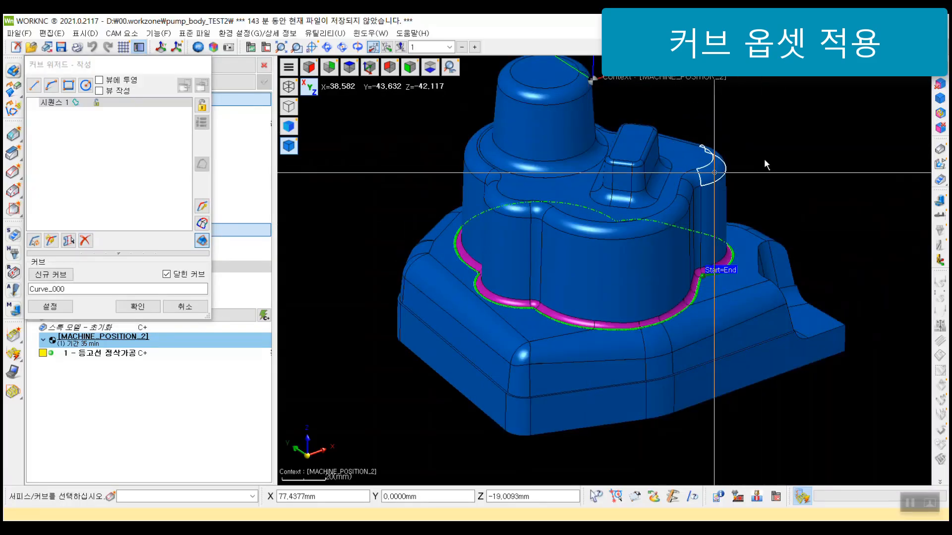
left_click(938, 151)
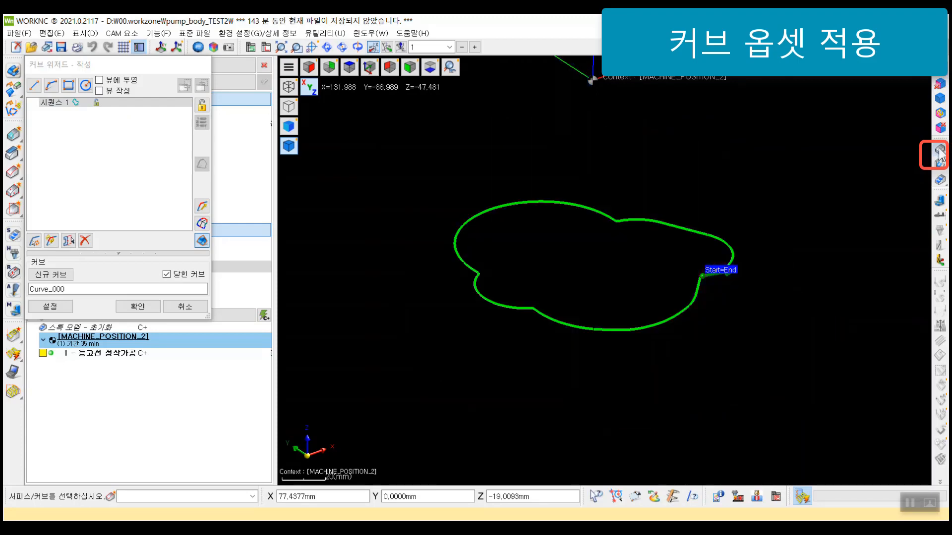
key("z")
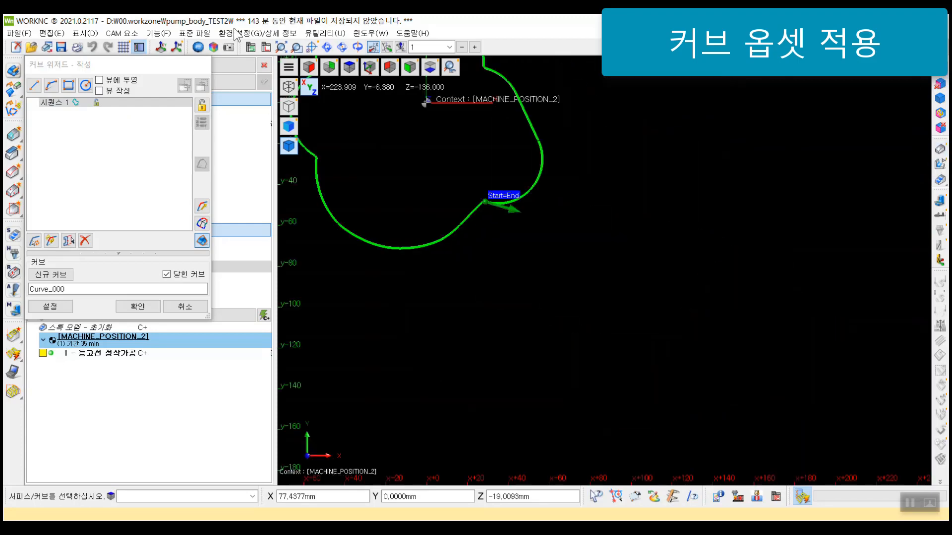
middle_click_drag(434, 135, 595, 277)
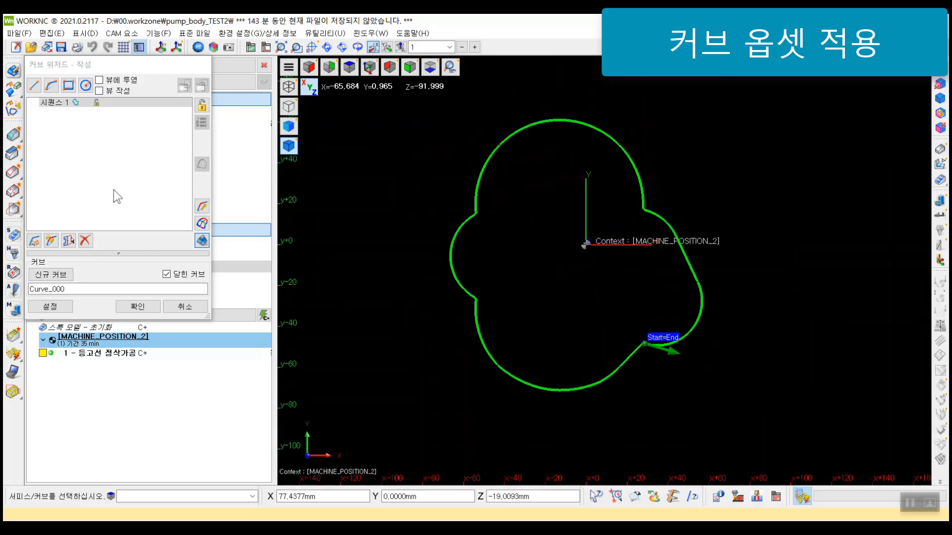
left_click_drag(117, 64, 227, 81)
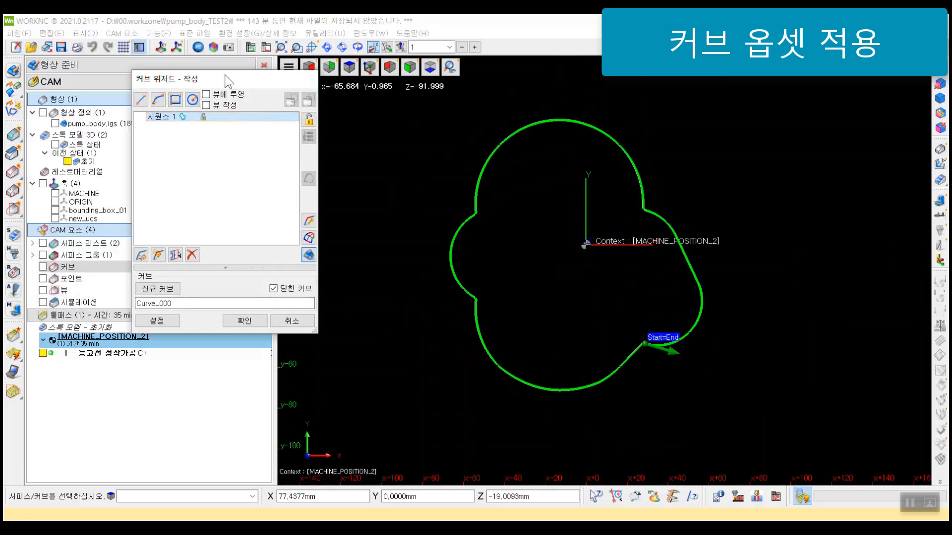
Step: Preview offsetting the boundary curve by 5 to both the left and right, using the wizard's projection-offset settings
left_click(249, 270)
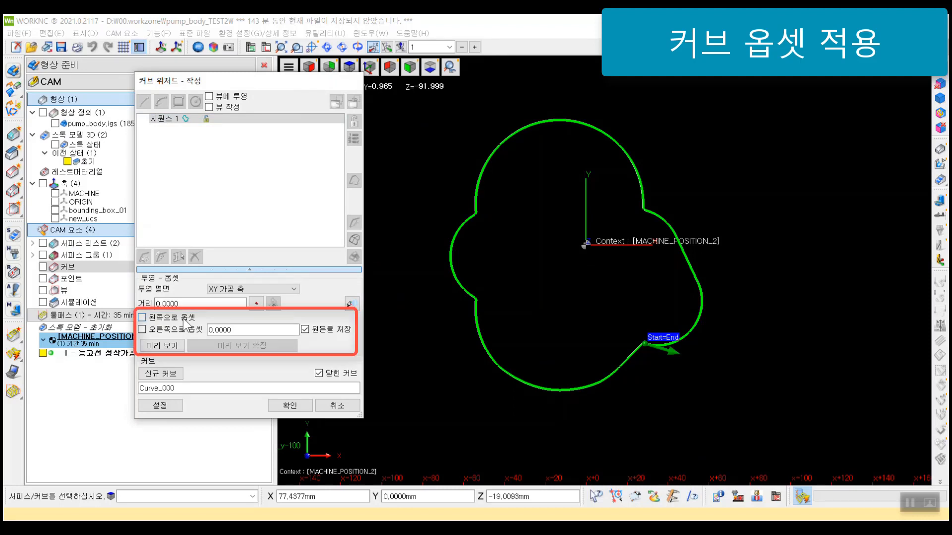
left_click(179, 331)
double_click(220, 329)
type("5")
left_click(170, 345)
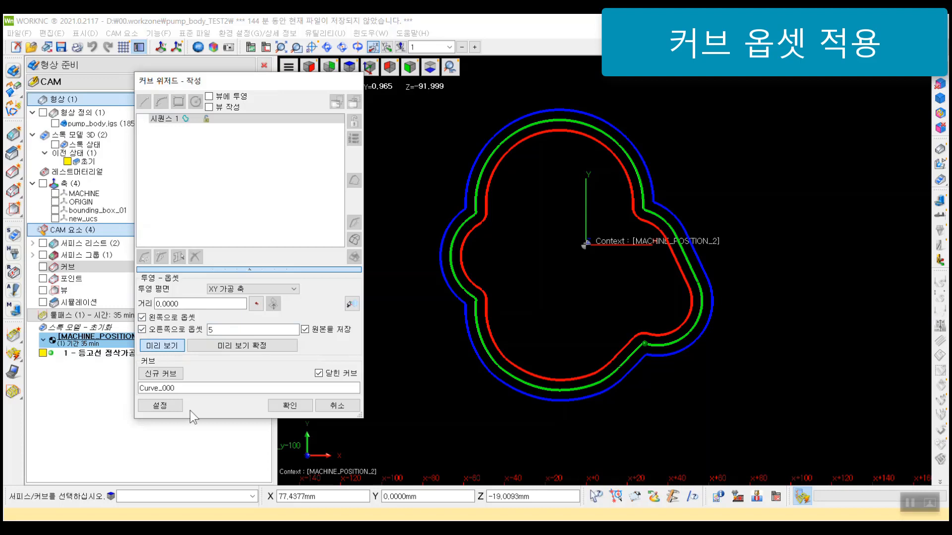
Step: Compare the offset preview with and without keeping the original curve, keep the original, and confirm the previewed offsets
left_click(329, 333)
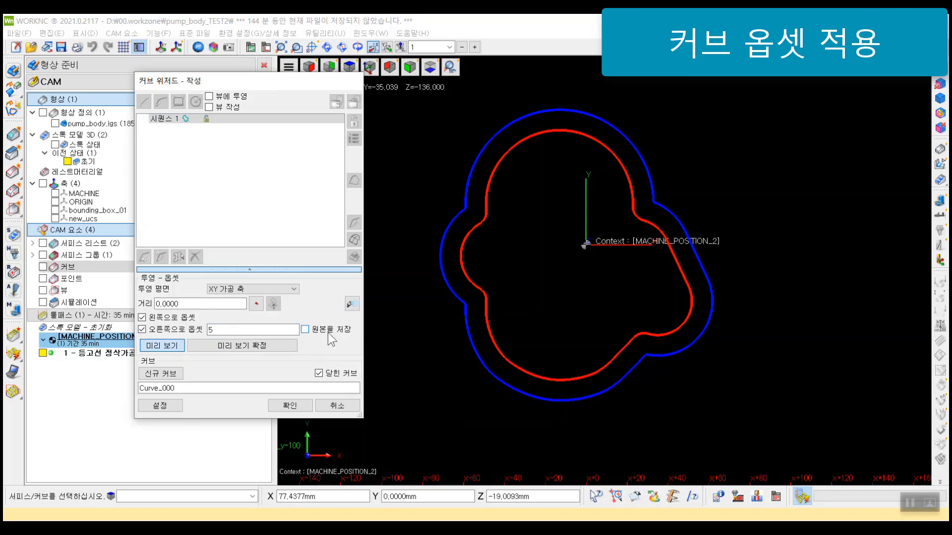
left_click(328, 332)
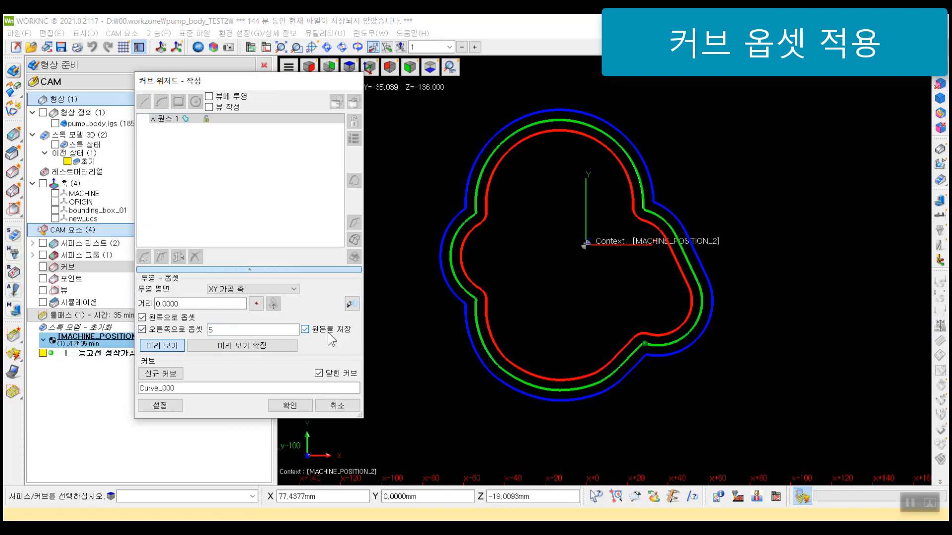
left_click(269, 346)
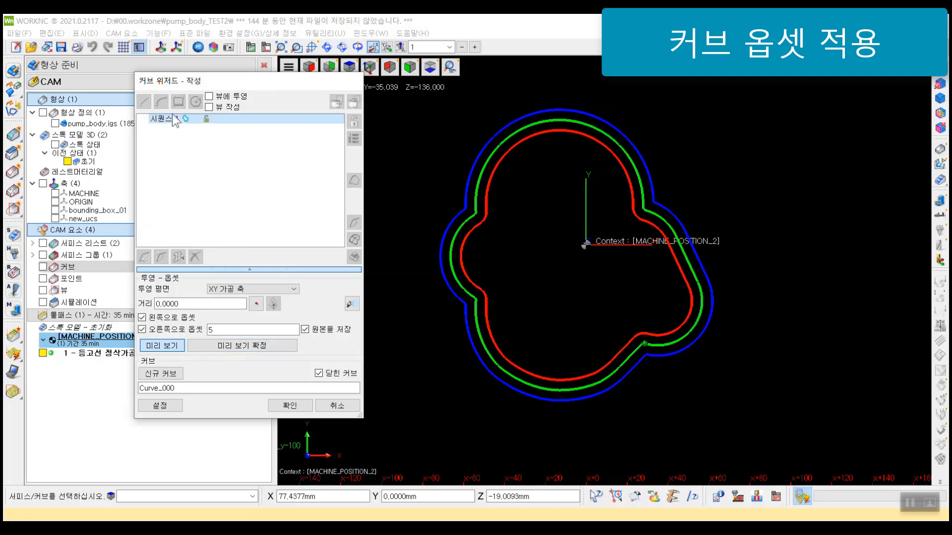
left_click(270, 349)
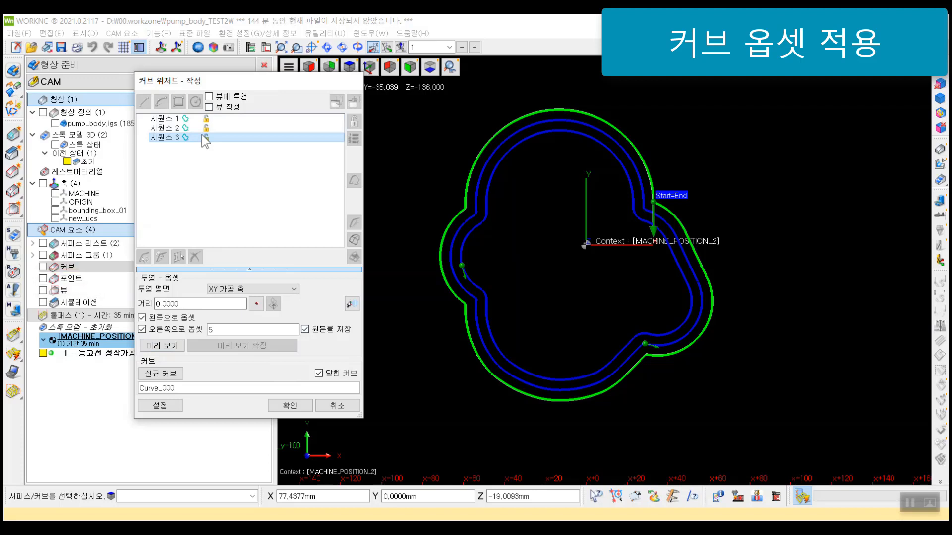
Step: Review the three sequences and delete the inner and outer offset loops, keeping only the original boundary curve
left_click(250, 269)
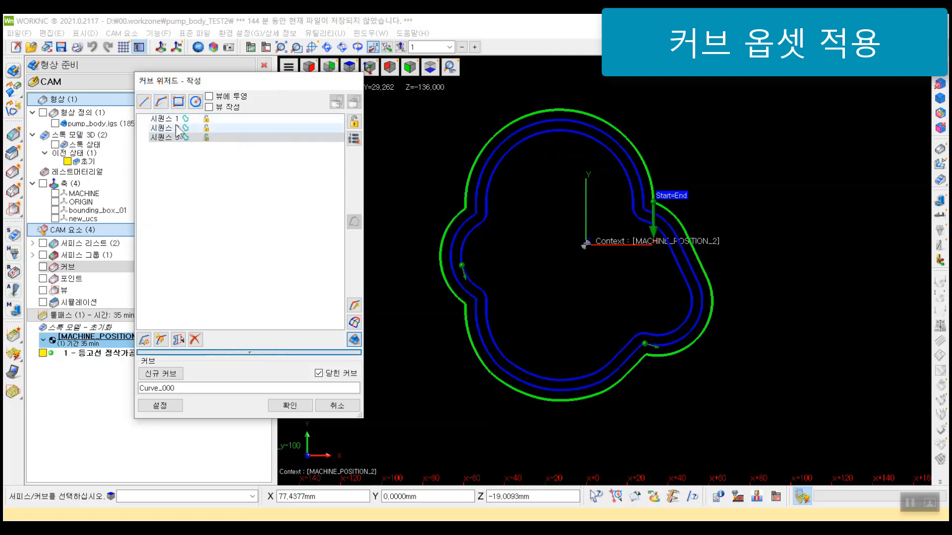
left_click(249, 352)
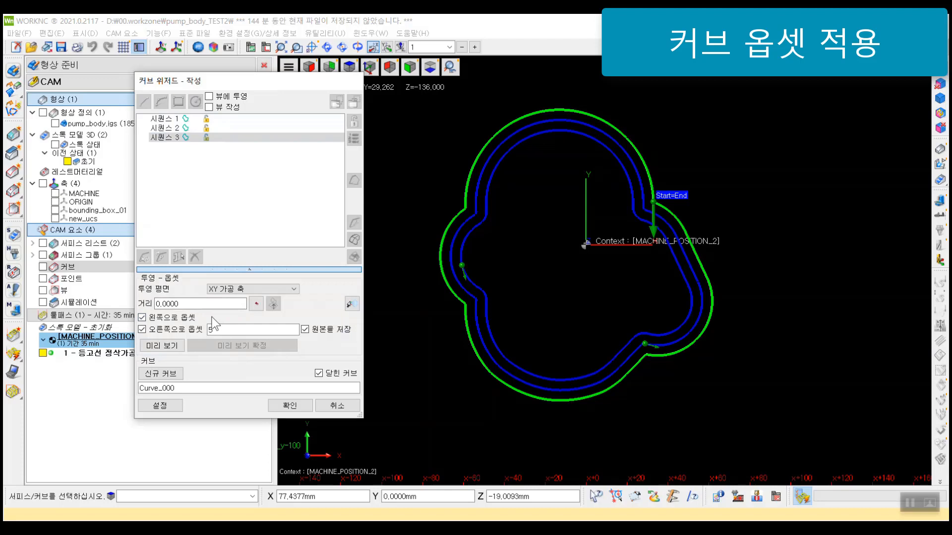
left_click(194, 128)
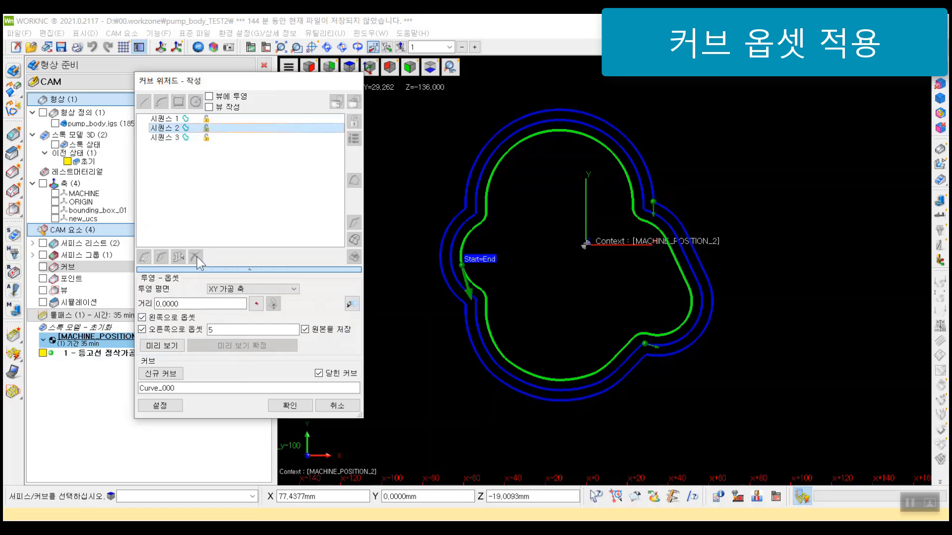
left_click(195, 119)
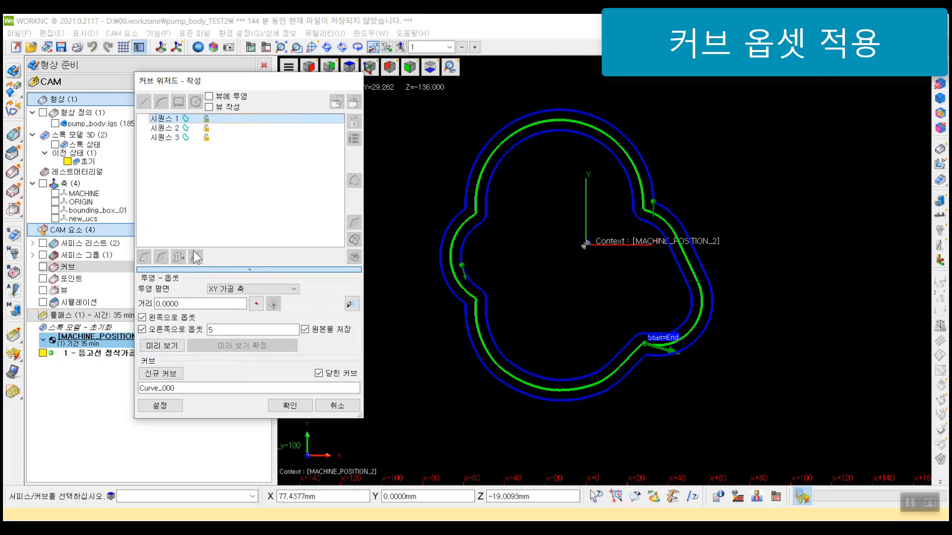
left_click(181, 128)
left_click(249, 270)
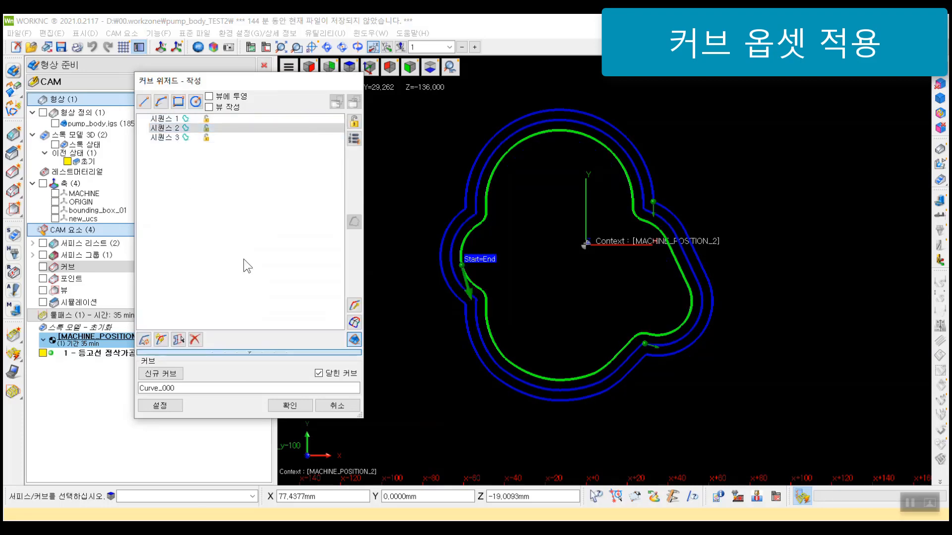
left_click(198, 339)
left_click(190, 129)
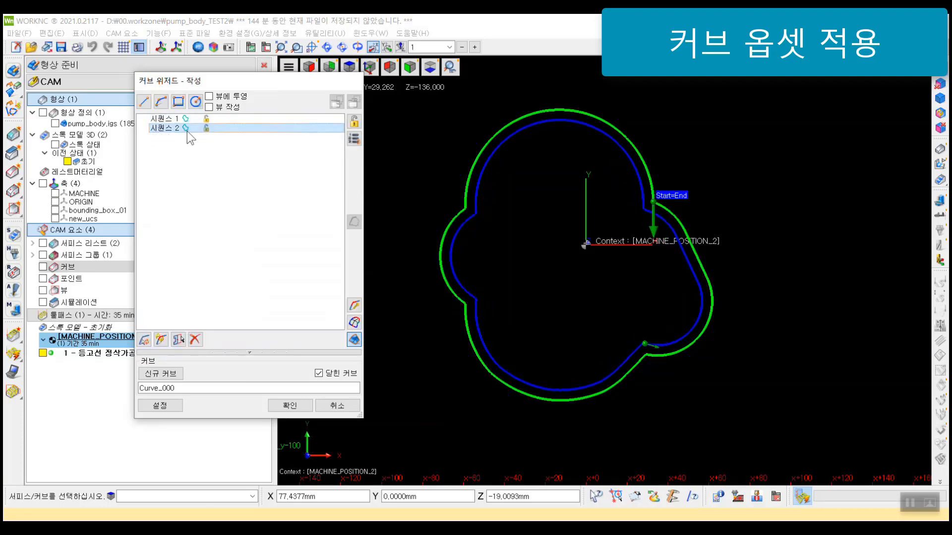
left_click(298, 409)
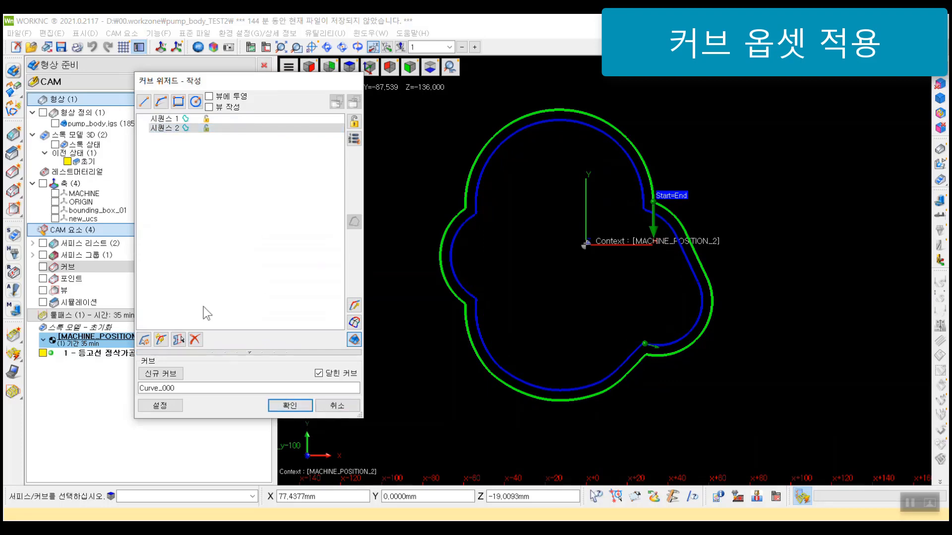
left_click(196, 339)
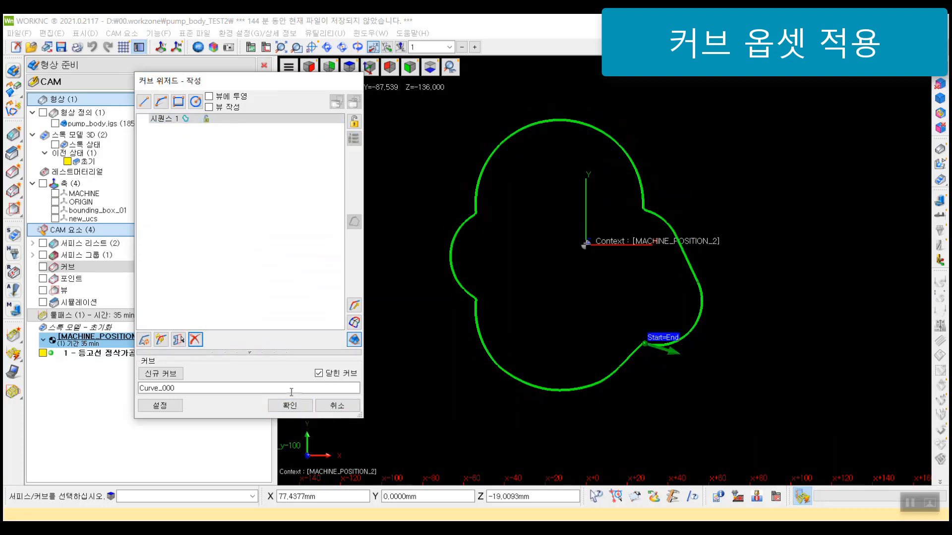
Step: Accept the curve name Curve_000 and save the closed boundary curve
double_click(166, 389)
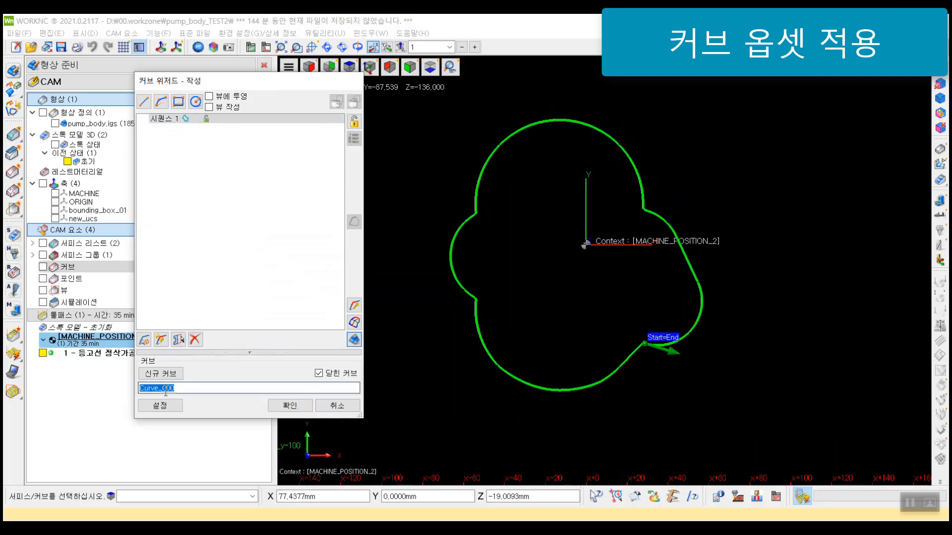
left_click(297, 407)
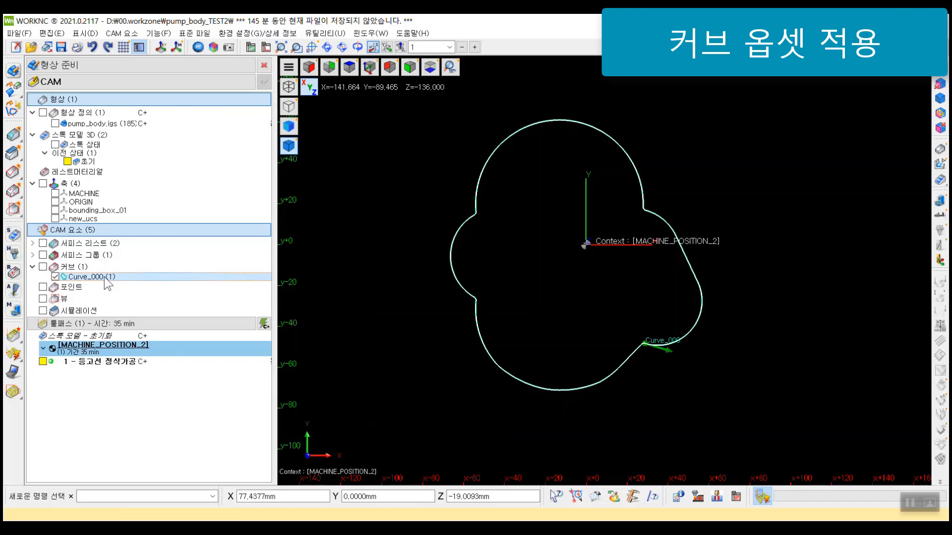
Step: Examine the parameters of the 등고선 정삭가공 toolpath, including its boundary curve setting, and close them without changes
left_click(120, 364)
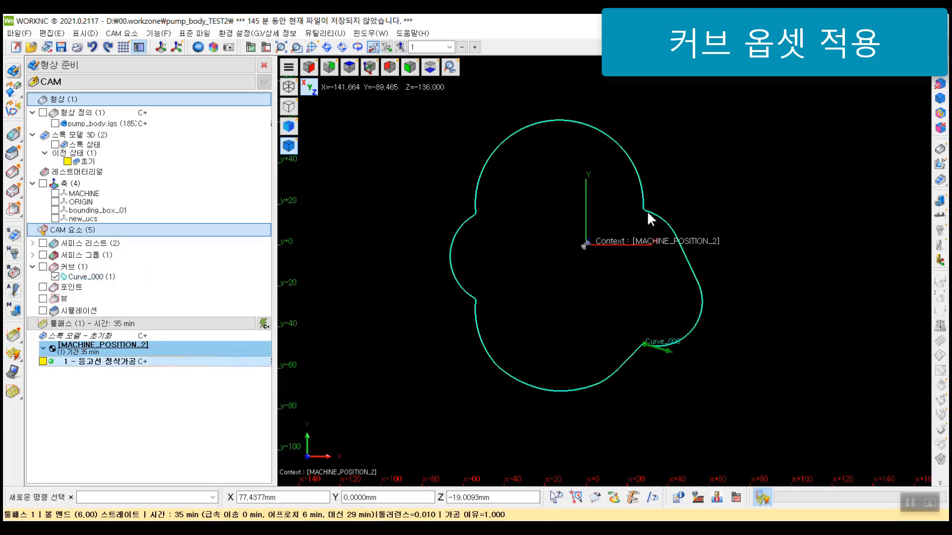
double_click(121, 362)
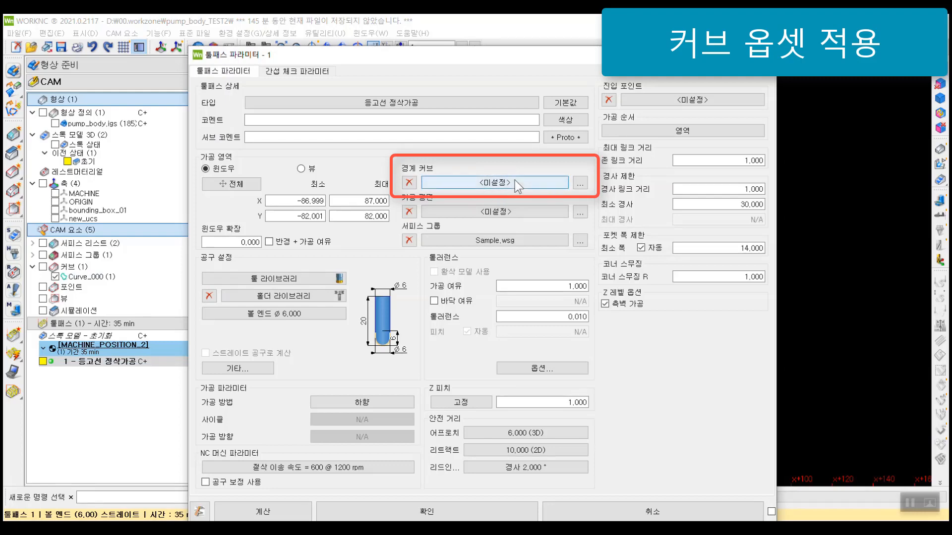
left_click(650, 513)
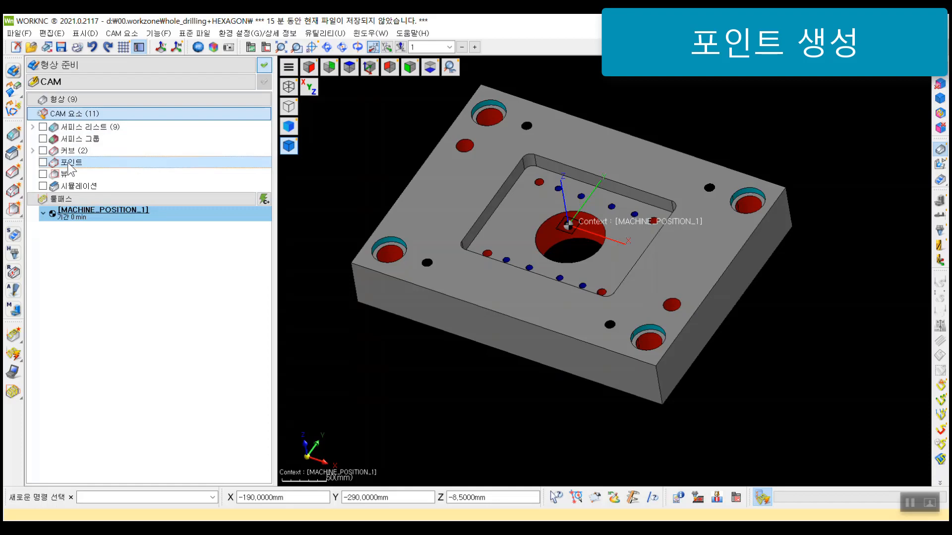
Step: Start a new point set on the hole plate and bring up the object snap options for picking hole centres
right_click(69, 166)
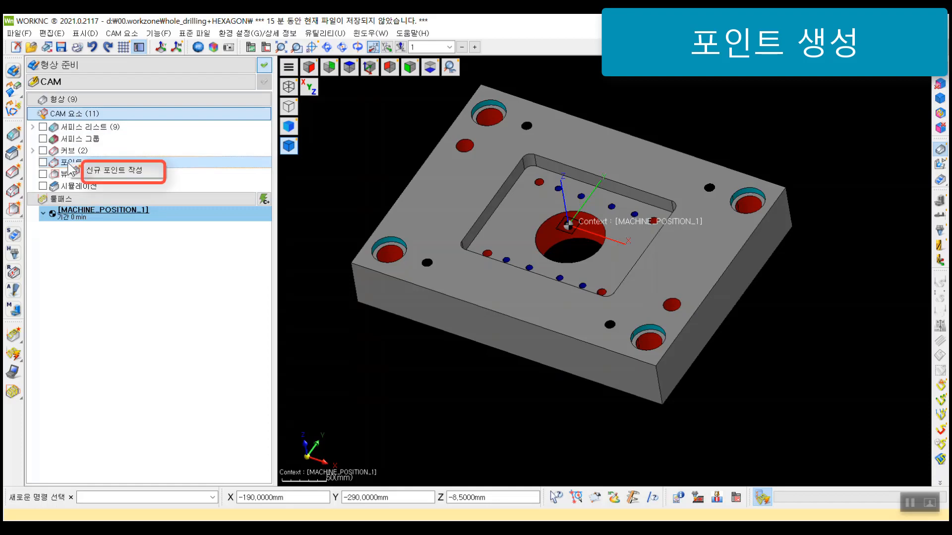
left_click(107, 172)
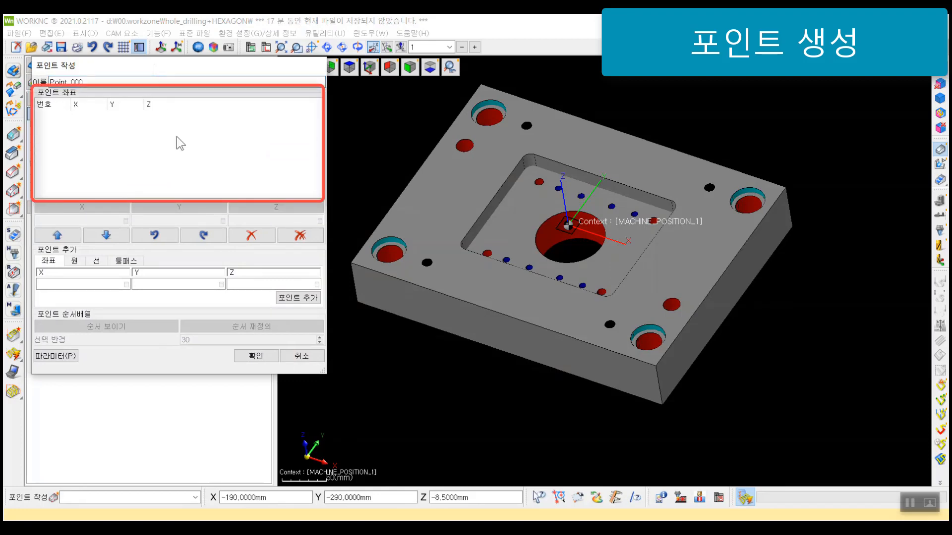
scroll(554, 186, "up", 3)
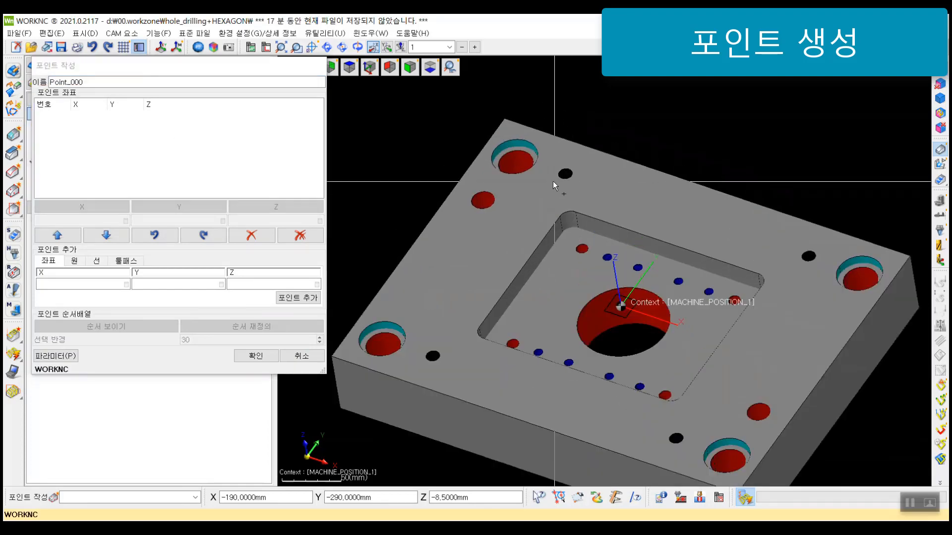
scroll(554, 186, "up", 1)
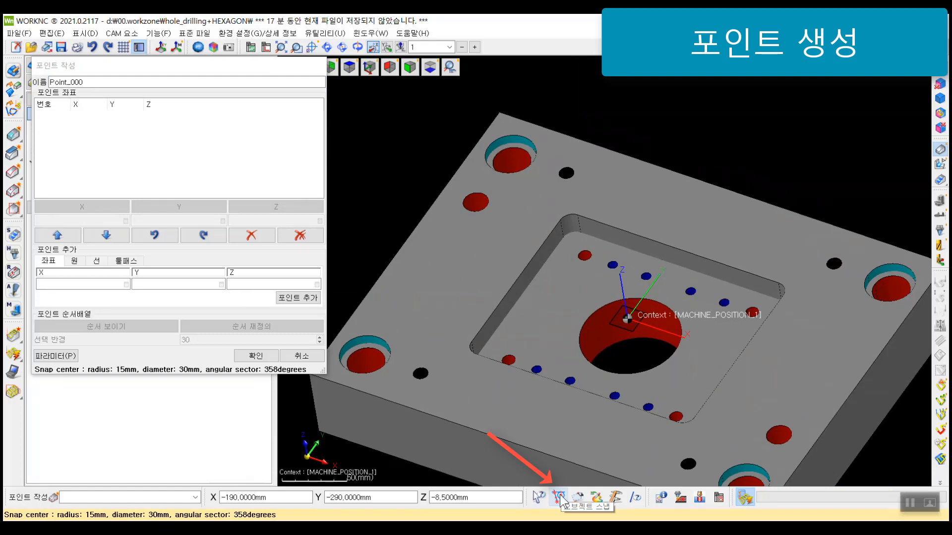
left_click(559, 497)
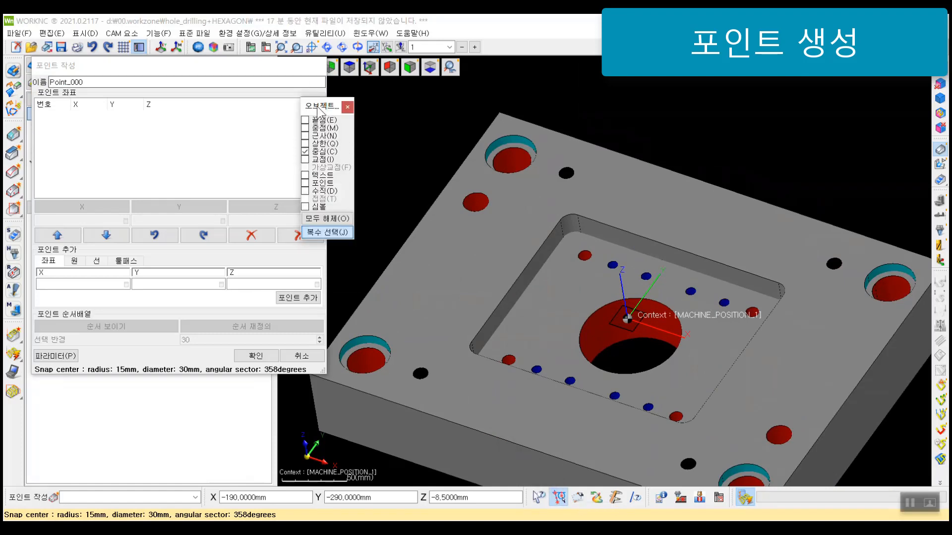
left_click_drag(318, 106, 302, 98)
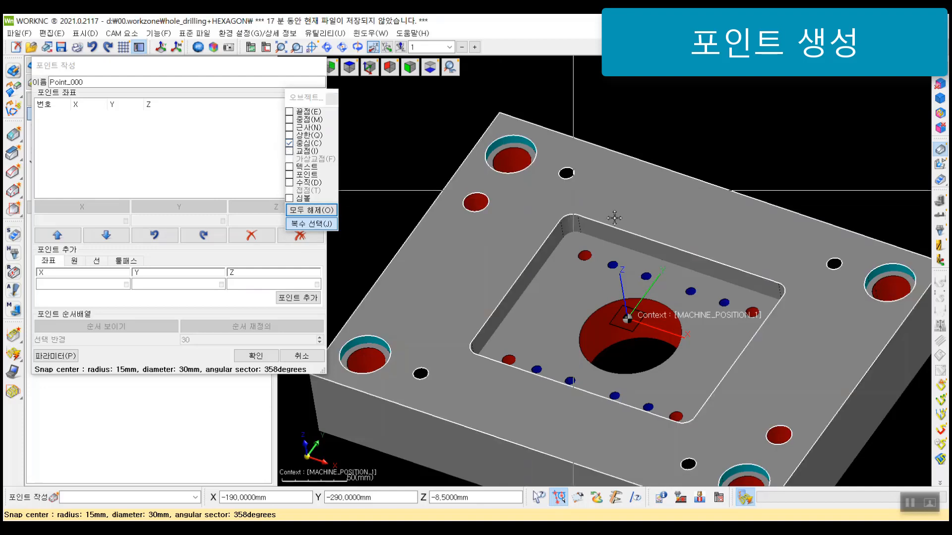
scroll(604, 176, "up", 3)
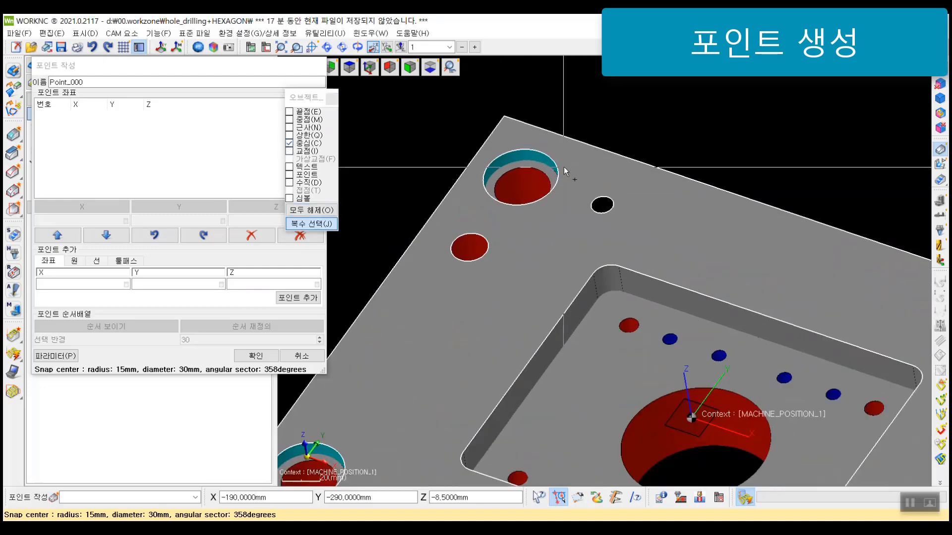
Step: Add points at the centres of the four counterbored corner holes and the large central bore, using centre snap
left_click(526, 172)
scroll(534, 280, "down", 3)
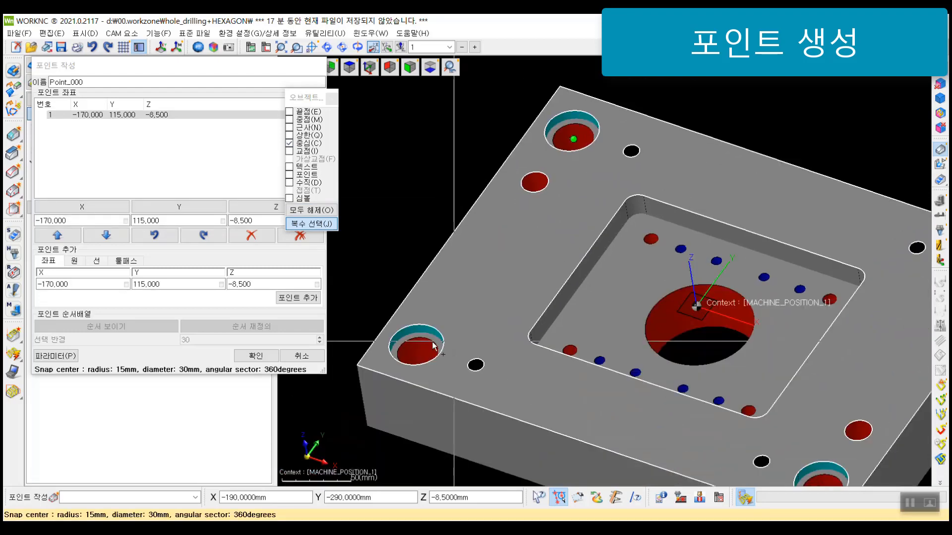
left_click(433, 346)
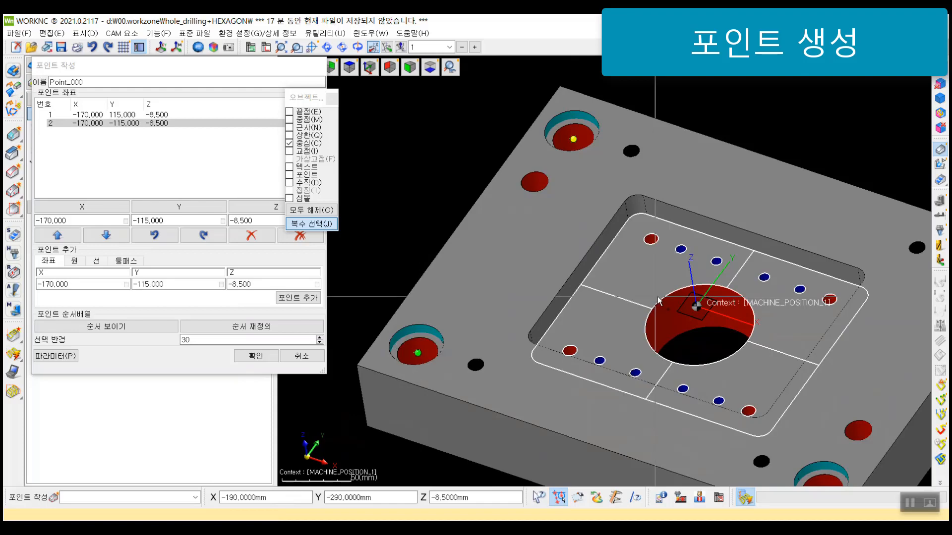
left_click(696, 322)
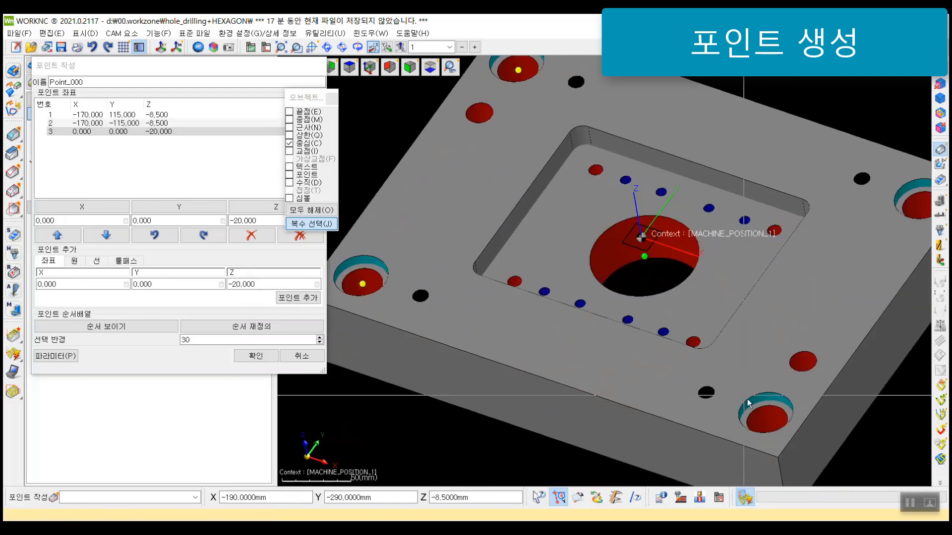
left_click(750, 404)
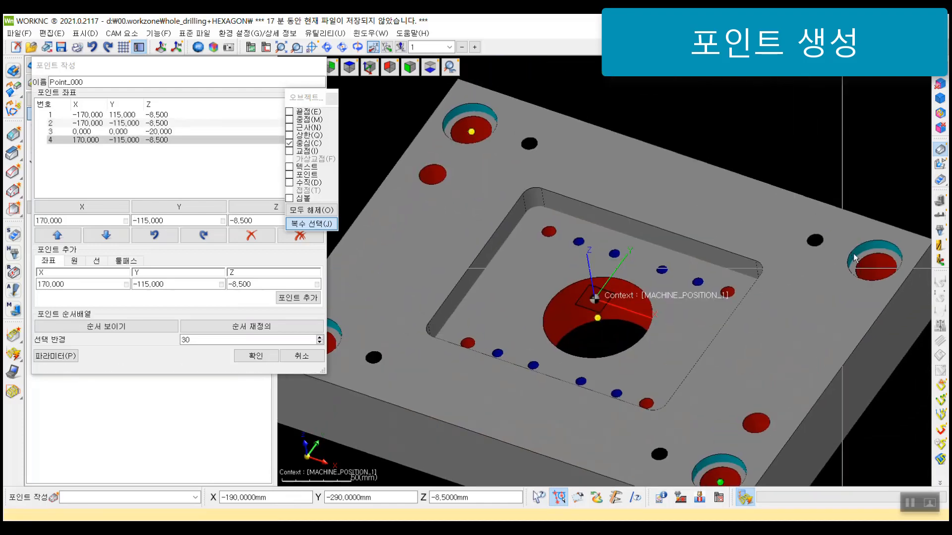
left_click(862, 261)
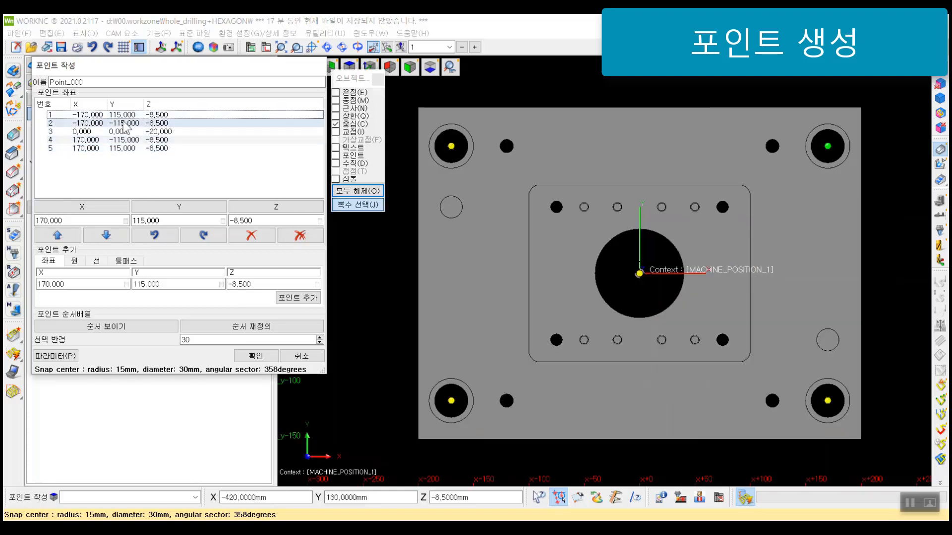
Step: Move the fifth point one place up in the point list so it precedes the fourth
left_click(54, 149)
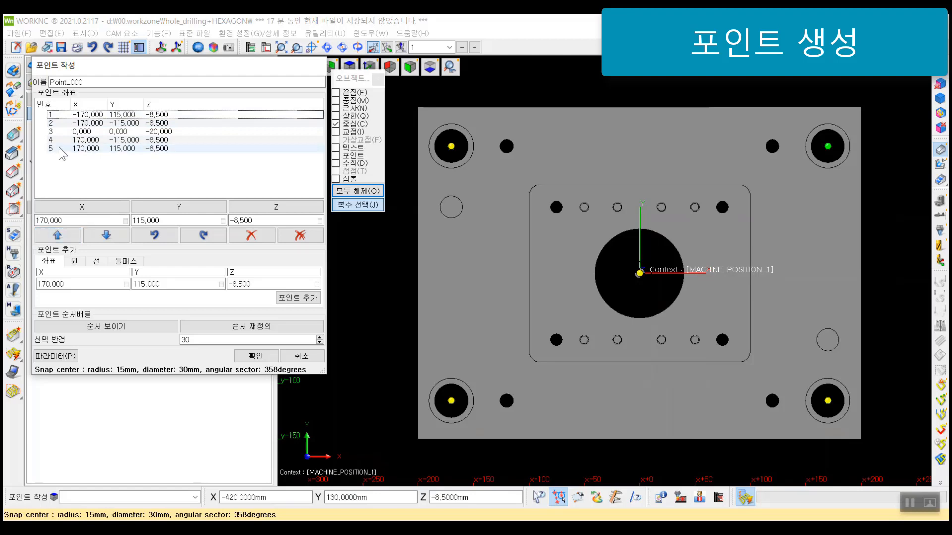
left_click(63, 237)
left_click(63, 239)
left_click(63, 239)
left_click(106, 237)
left_click(106, 237)
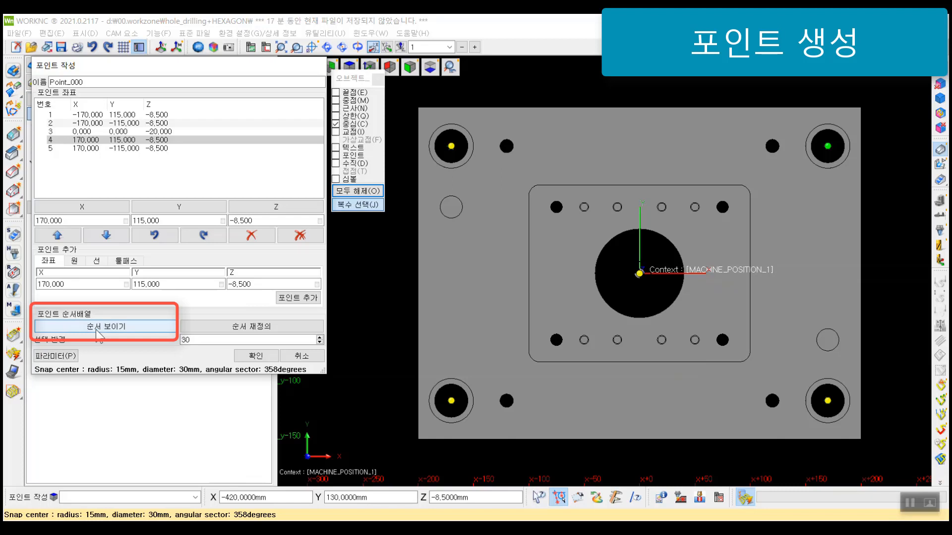
Step: Display the point order and redefine it graphically: lower-left, lower-right and upper-right corner holes, central bore, then upper-left corner hole
left_click(99, 327)
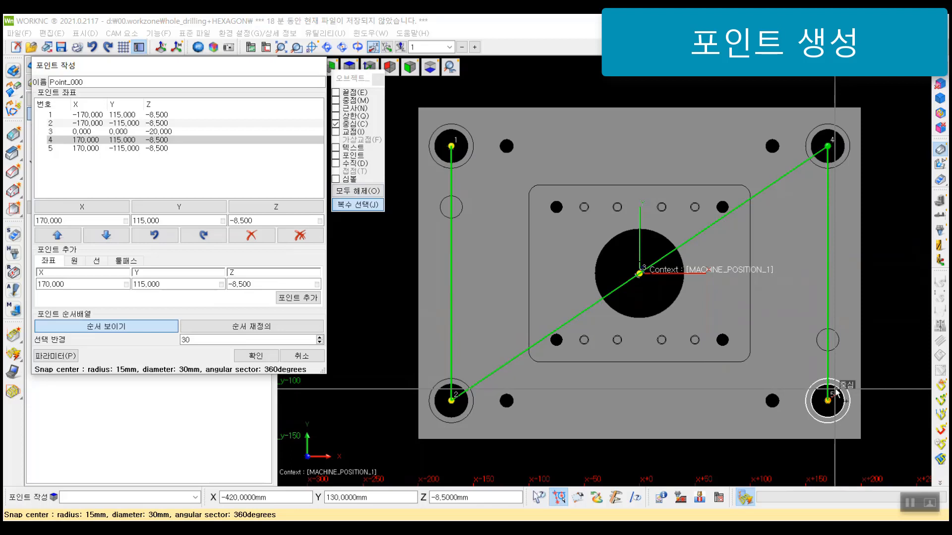
left_click(264, 326)
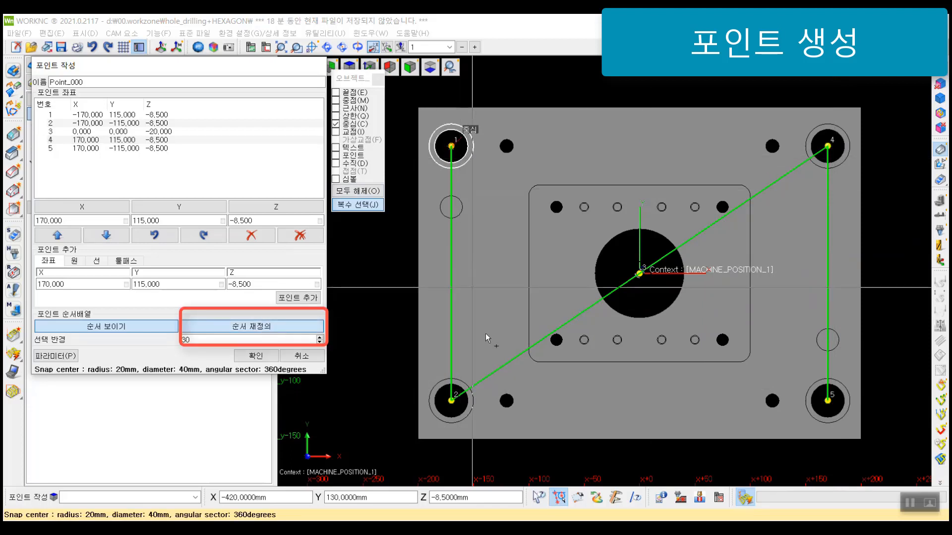
left_click(451, 402)
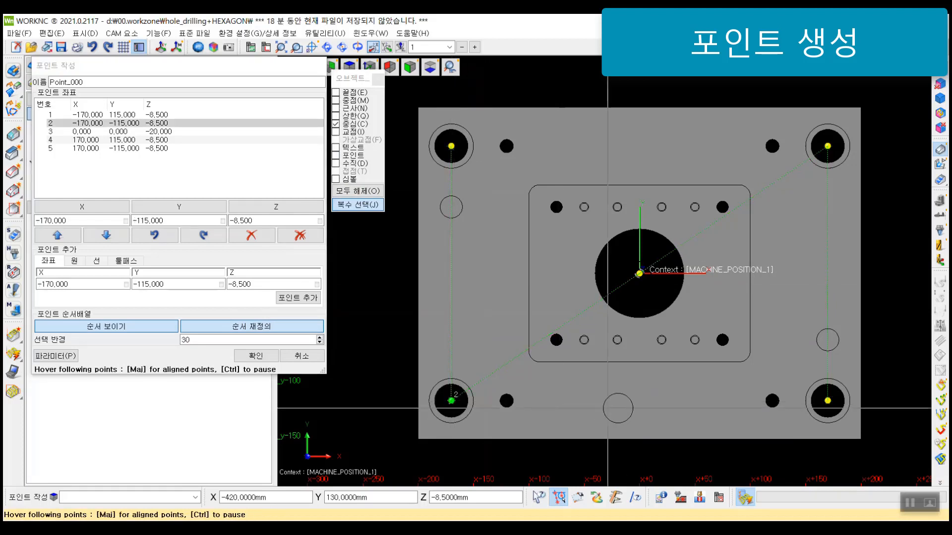
left_click(828, 400)
left_click(828, 146)
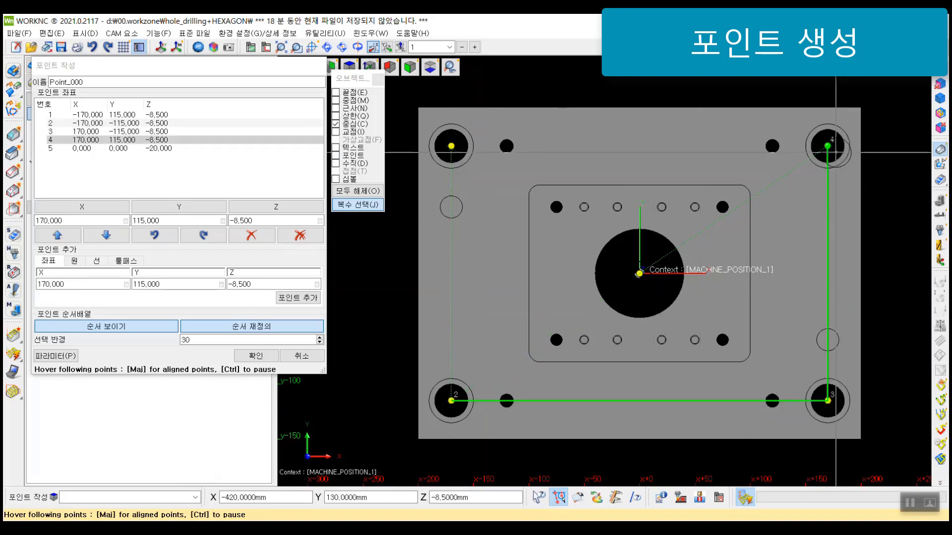
left_click(639, 273)
left_click(449, 150)
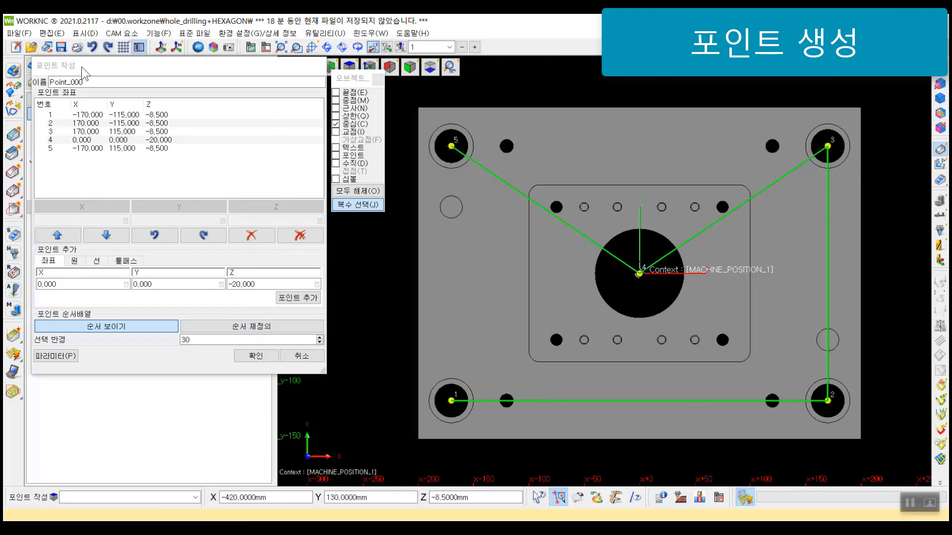
Step: Keep the point set name Point_000 and set the Z coordinate of all five points to 0
double_click(92, 83)
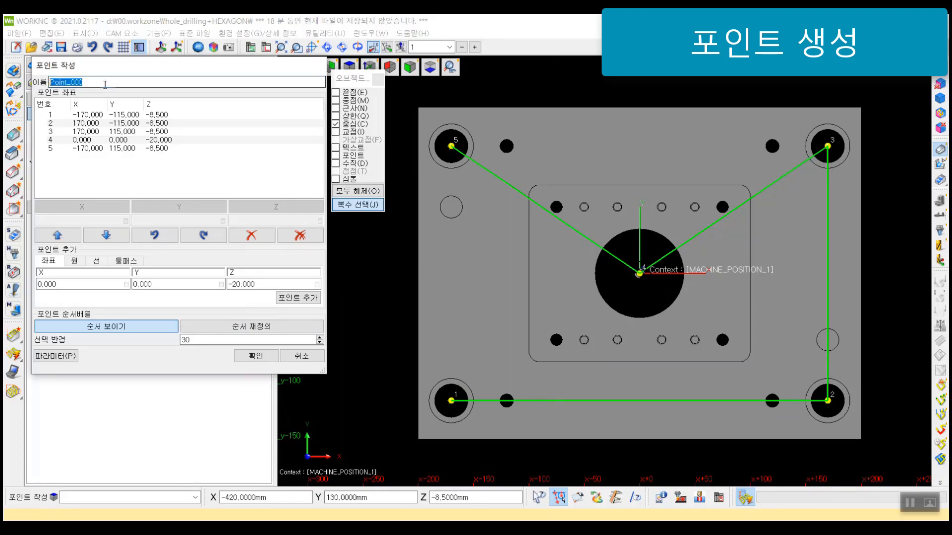
left_click(165, 183)
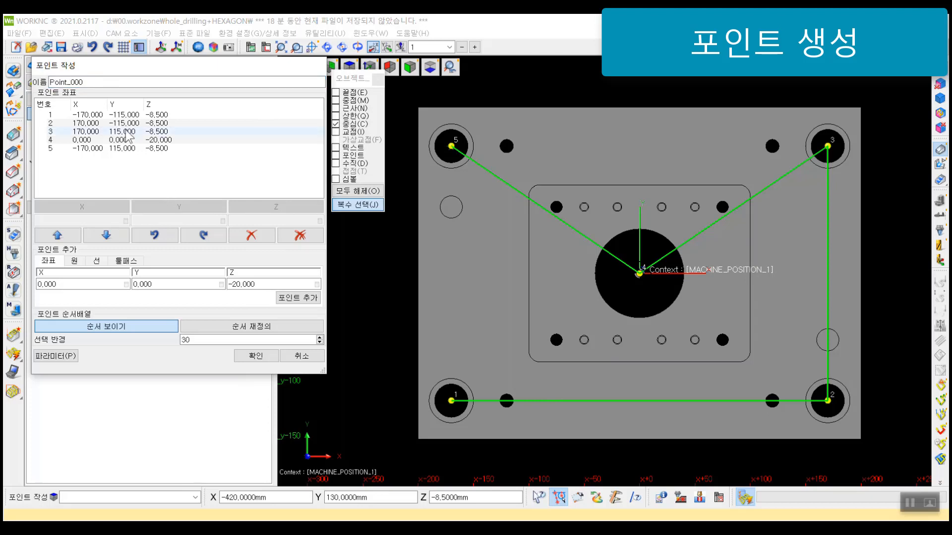
left_click(85, 115)
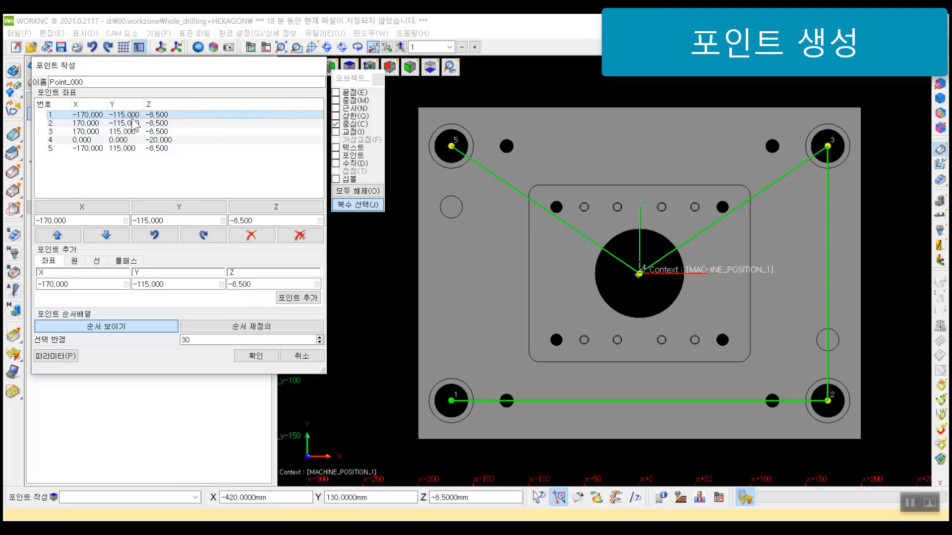
left_click(133, 149, "shift")
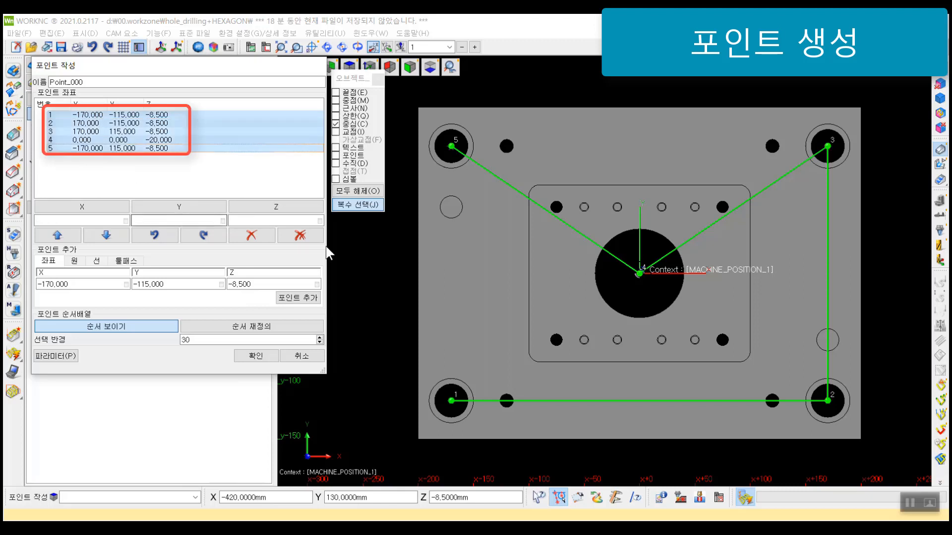
left_click(277, 220)
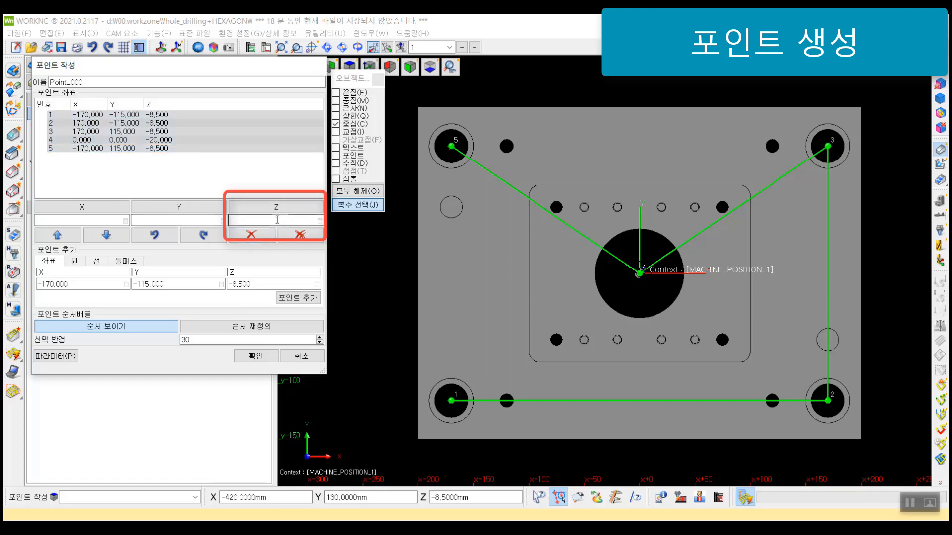
type("0")
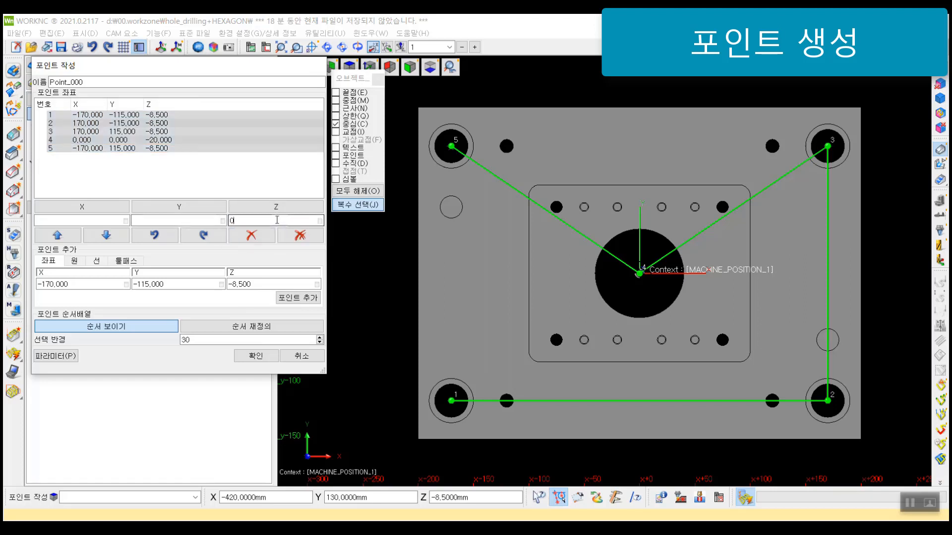
key("Return")
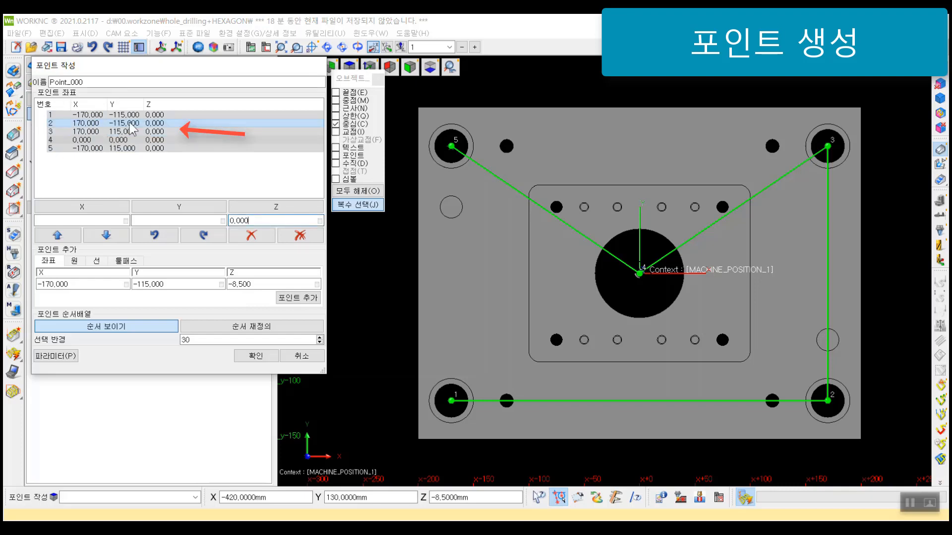
middle_click_drag(700, 281, 738, 180)
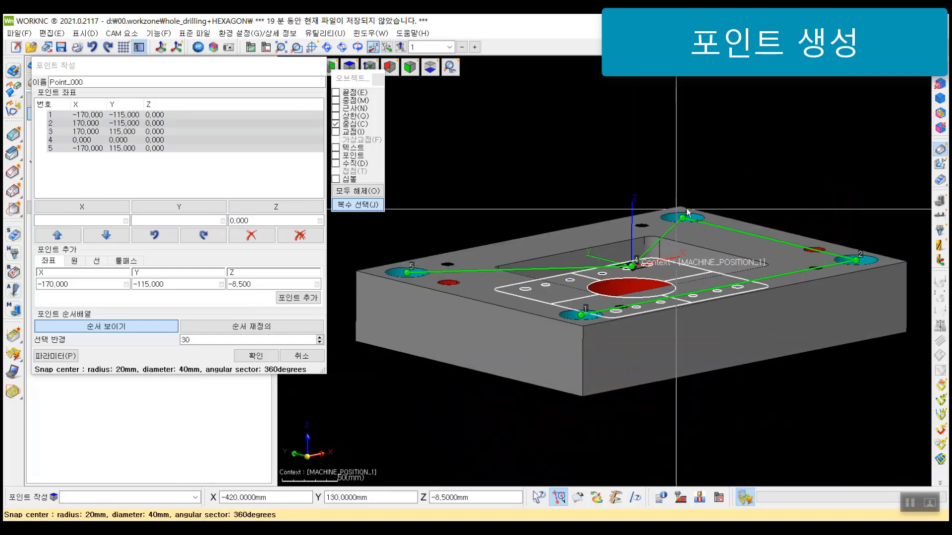
middle_click_drag(677, 331, 667, 266)
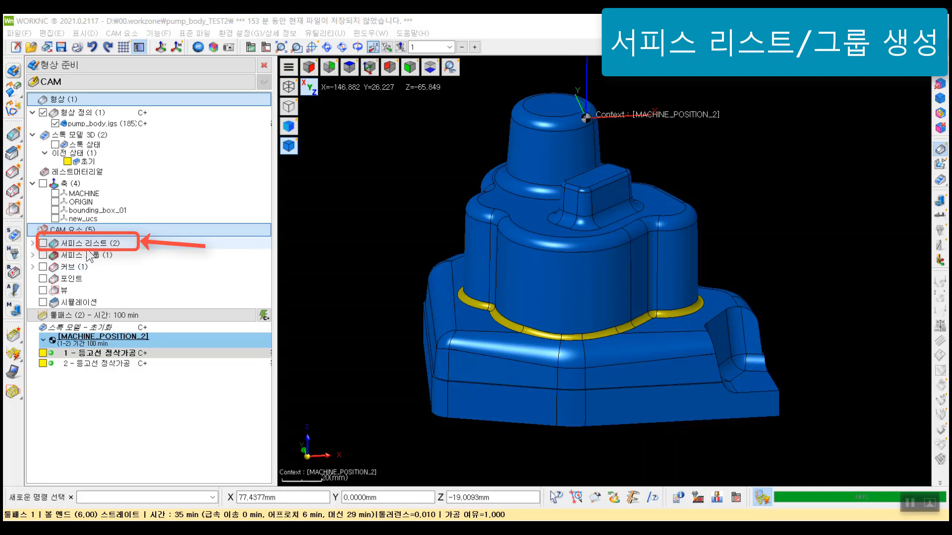
Step: Expand the pump body's surface lists and surface groups, and examine the model's side walls and base around the yellow fillets
double_click(88, 243)
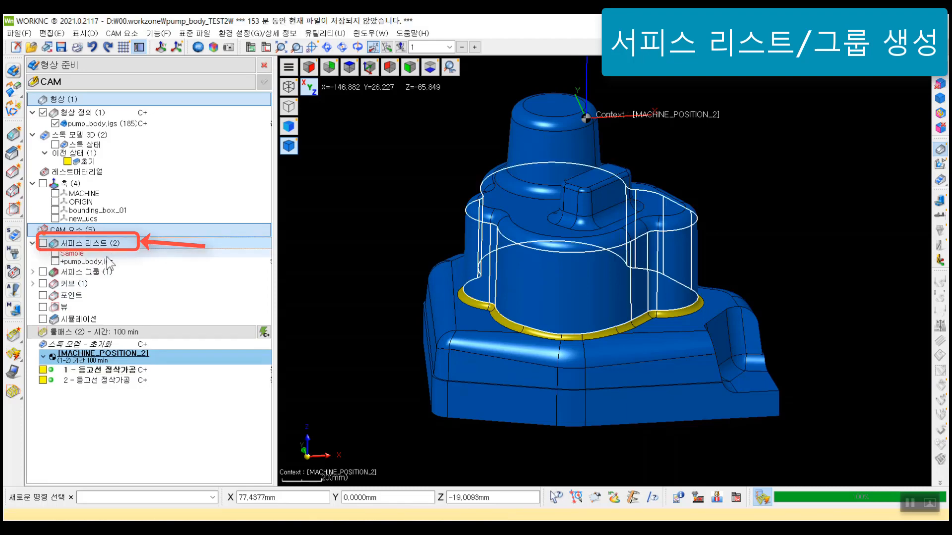
double_click(88, 272)
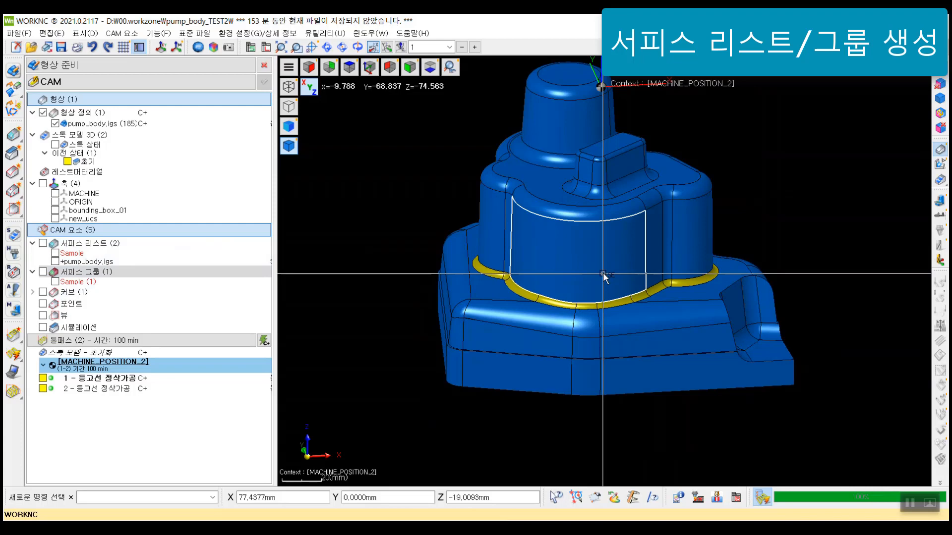
scroll(758, 236, "down", 4)
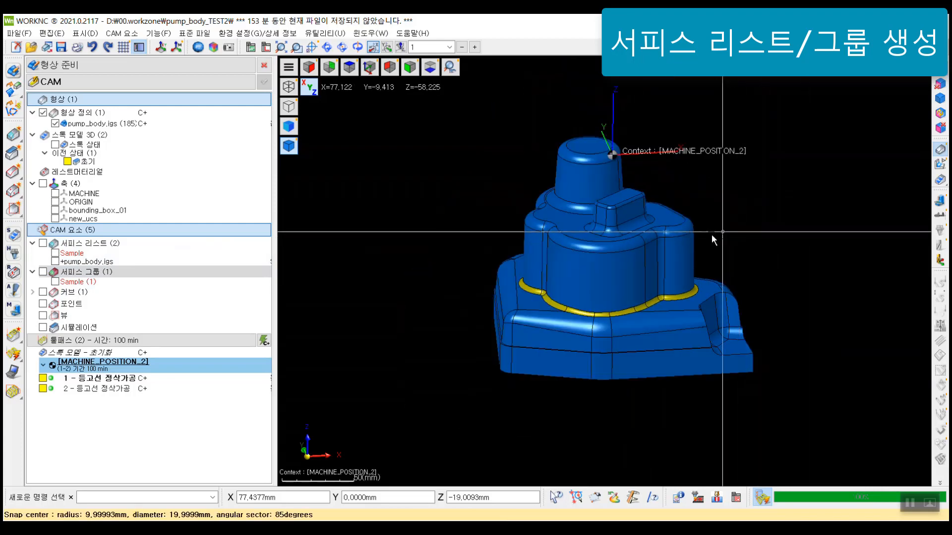
scroll(597, 285, "up", 4)
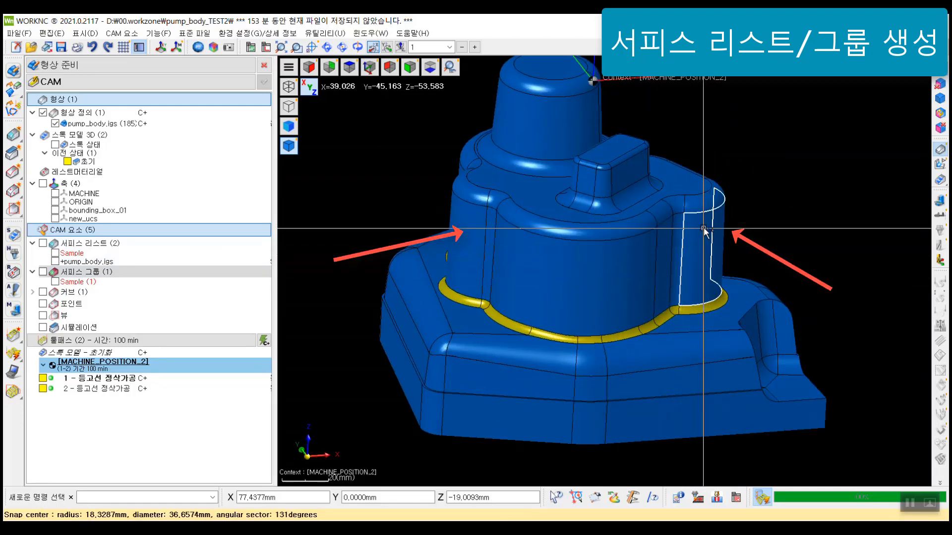
scroll(707, 227, "down", 2)
mouse_move(570, 238)
middle_mouse_down()
mouse_move(565, 174)
mouse_move(575, 240)
middle_mouse_up()
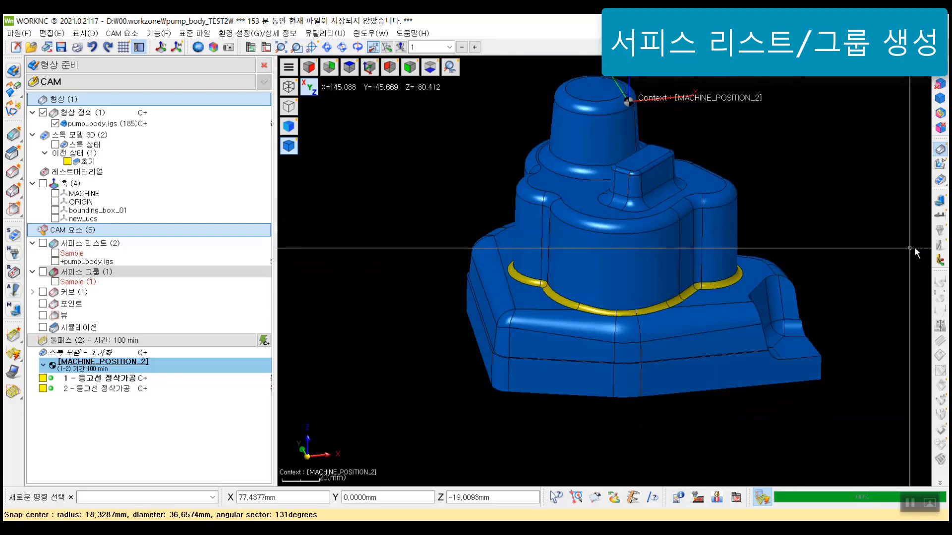
middle_click_drag(796, 219, 761, 317)
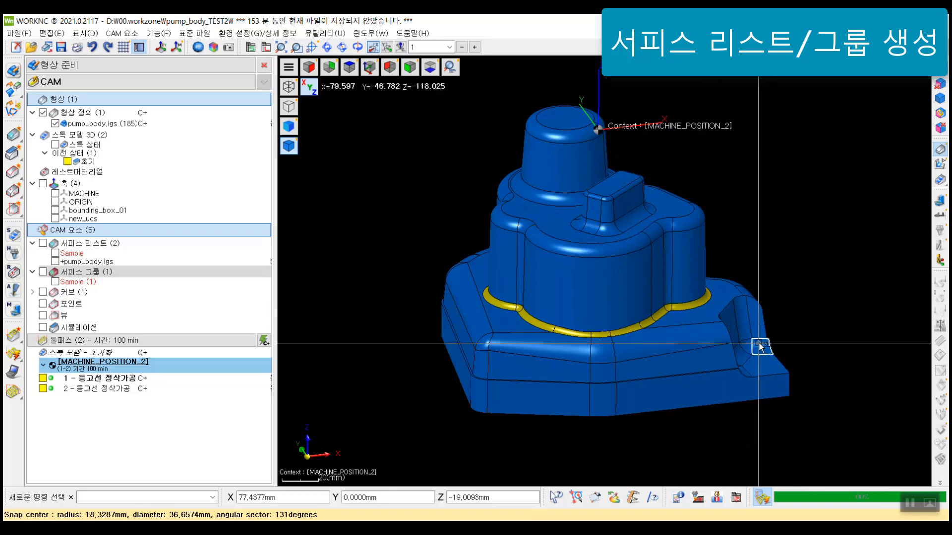
Step: Examine the pump body's upper and lower regions from the front, and display toolpath 1 around the side walls before hiding it again
key("y")
scroll(760, 325, "down", 2)
left_click_drag(453, 90, 758, 222)
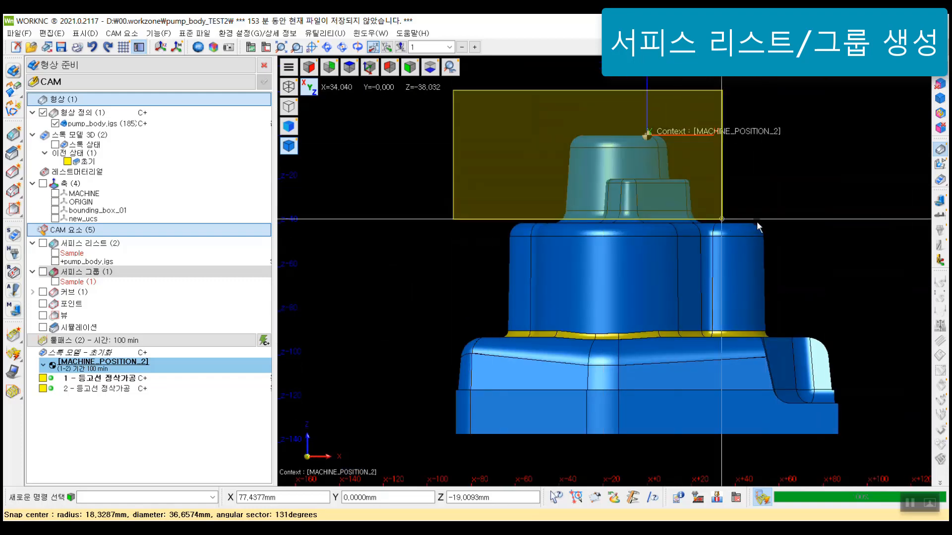
left_click_drag(387, 332, 886, 468)
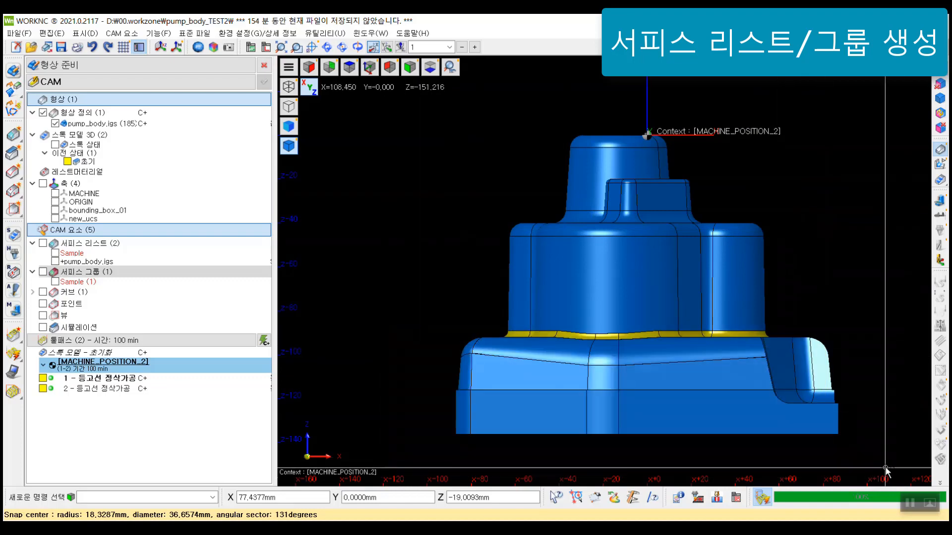
middle_click_drag(667, 277, 619, 301)
scroll(648, 245, "down", 3)
middle_click_drag(518, 271, 538, 294)
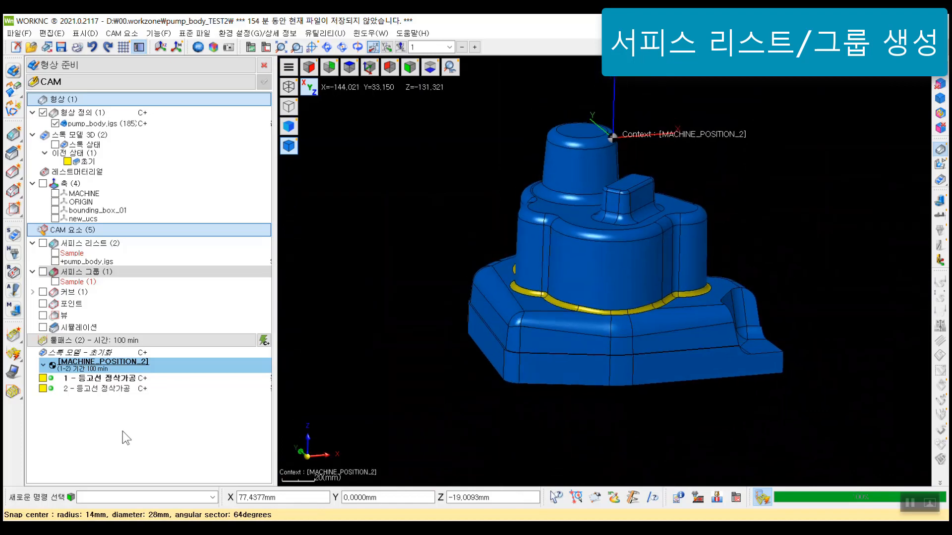
left_click(93, 379)
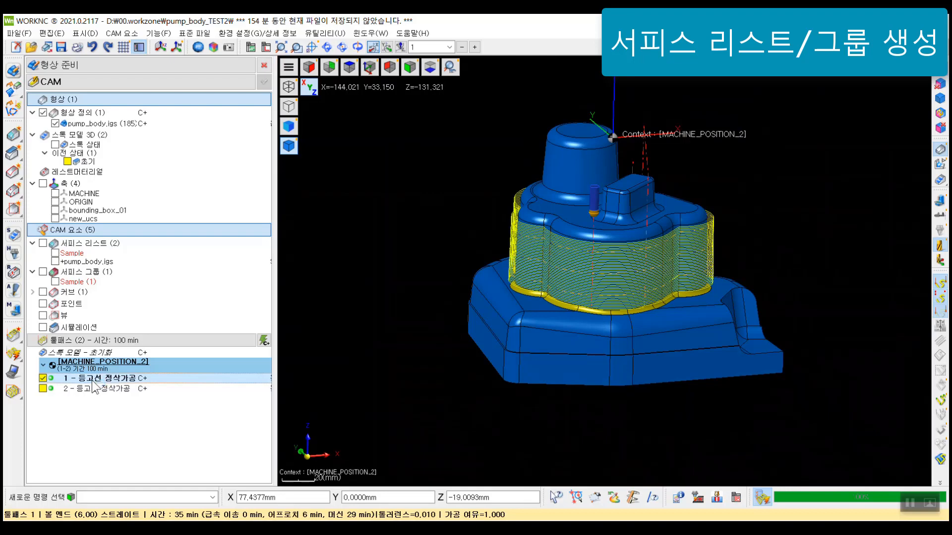
left_click(93, 379)
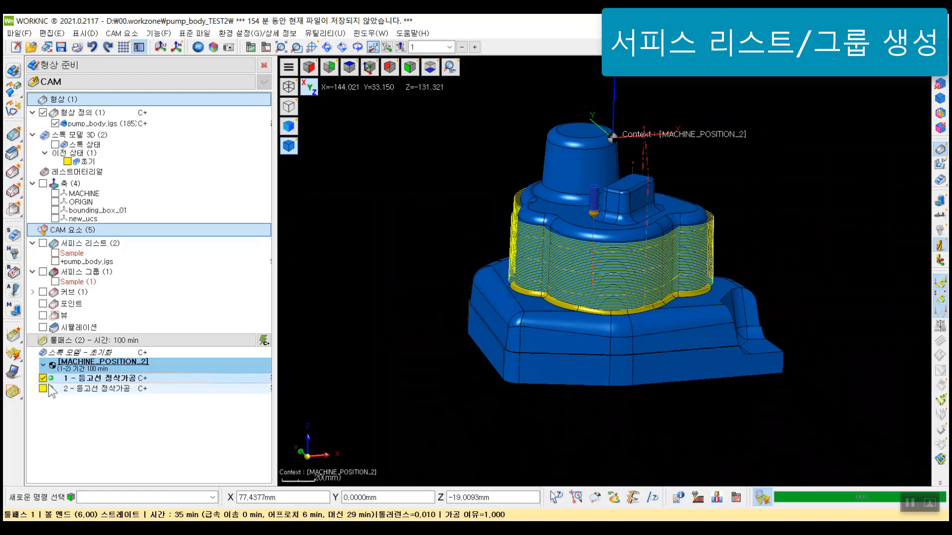
Step: Create a new surface list from the vertical side wall surfaces all around the pump body's middle section
right_click(107, 245)
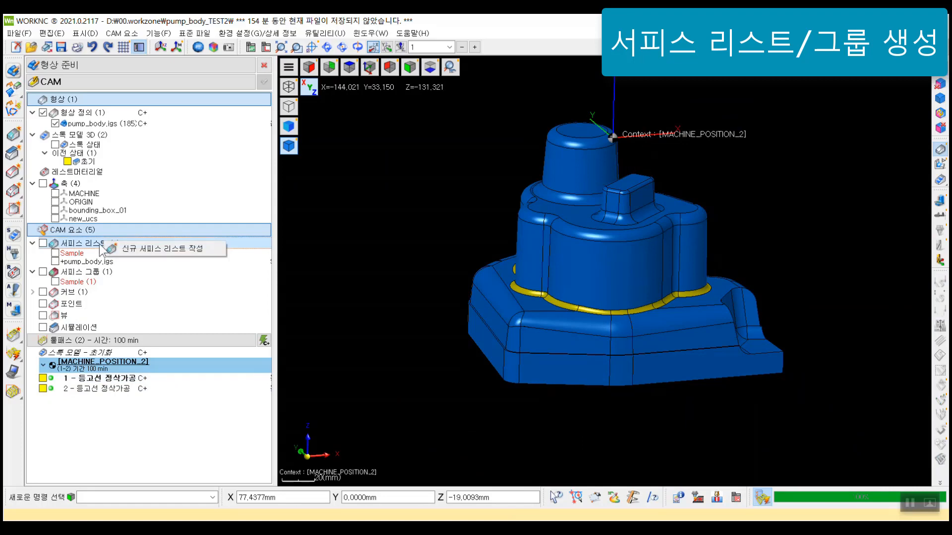
left_click(187, 248)
left_click_drag(118, 63, 240, 137)
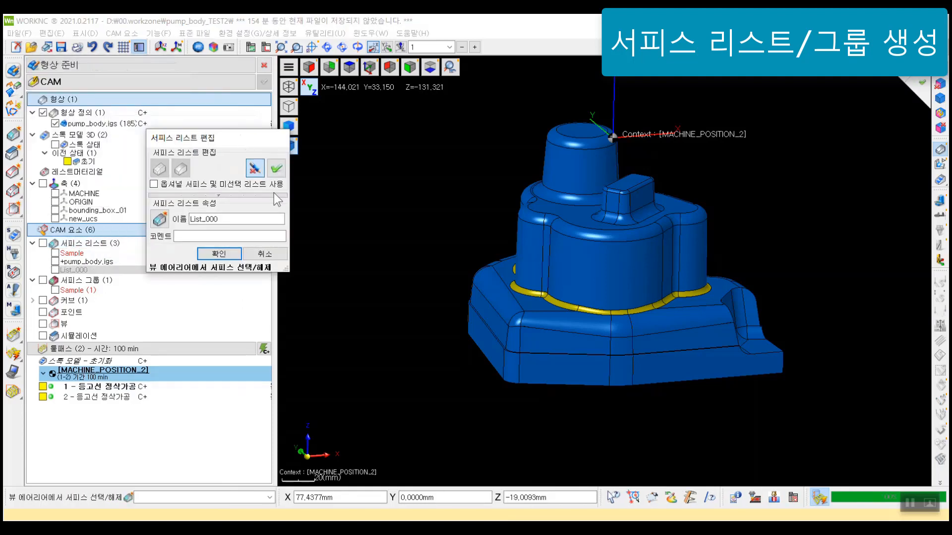
scroll(457, 268, "up", 5)
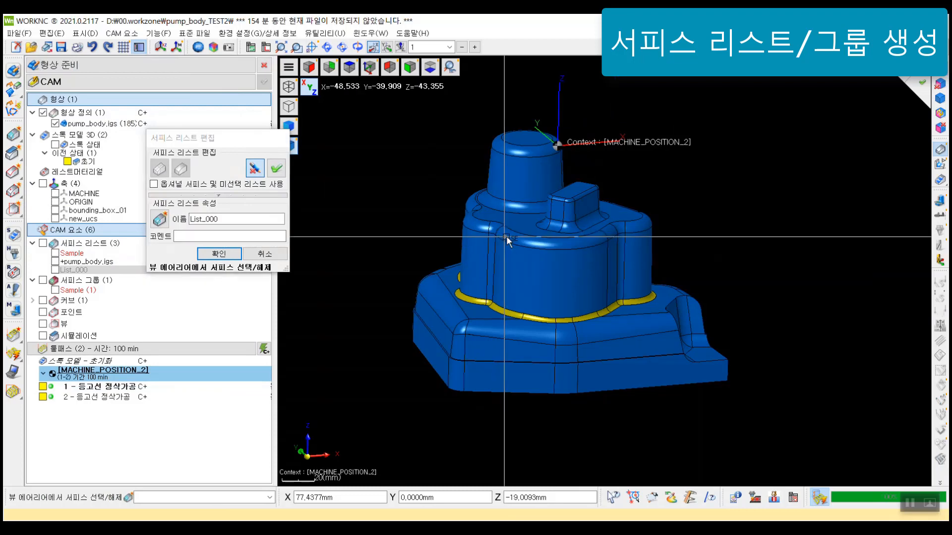
left_click(457, 269)
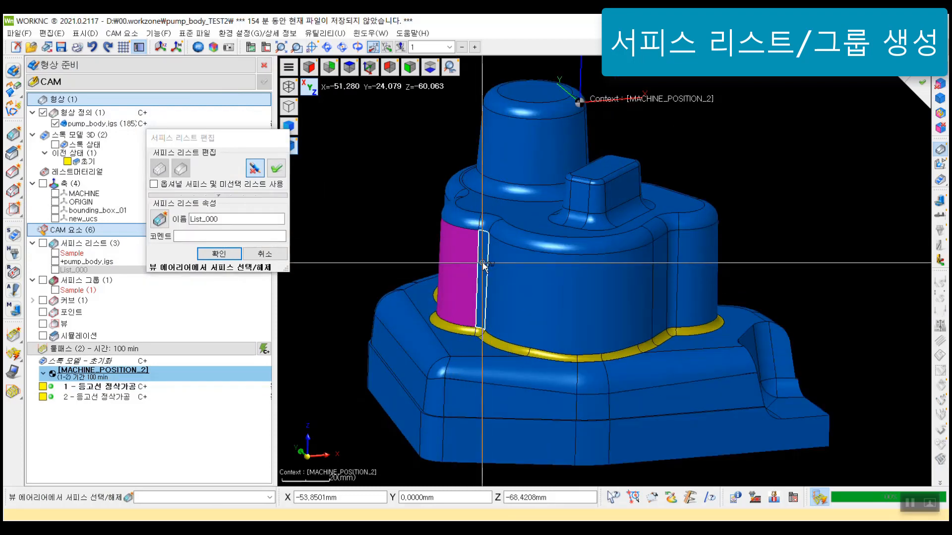
left_click(484, 265)
left_click(549, 286)
mouse_move(549, 286)
middle_mouse_down()
mouse_move(530, 348)
mouse_move(535, 305)
mouse_move(541, 312)
mouse_move(524, 334)
mouse_move(543, 312)
mouse_move(399, 339)
mouse_move(563, 256)
mouse_move(431, 206)
mouse_move(496, 233)
mouse_move(475, 302)
mouse_move(561, 270)
mouse_move(530, 302)
mouse_move(541, 293)
middle_mouse_up()
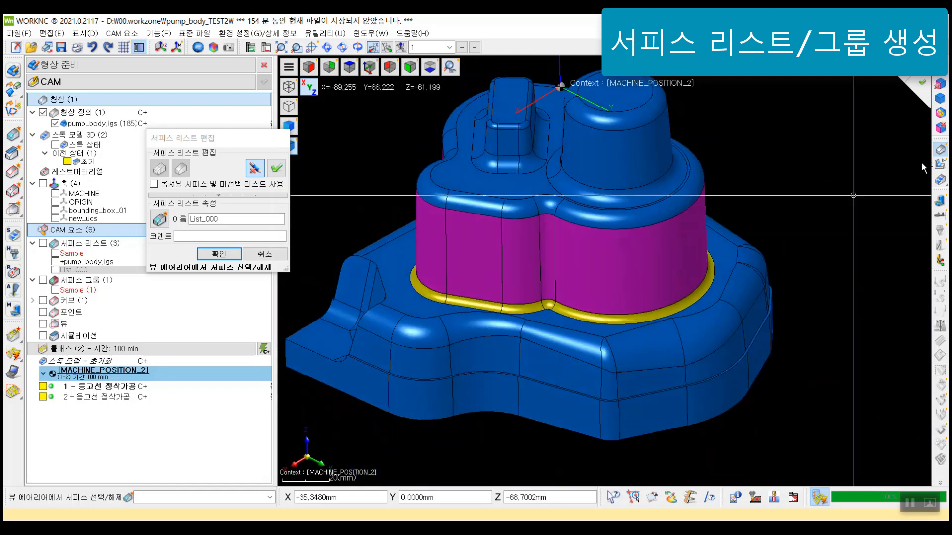
right_click(794, 175)
mouse_move(570, 246)
middle_mouse_down()
mouse_move(561, 172)
mouse_move(566, 241)
middle_mouse_up()
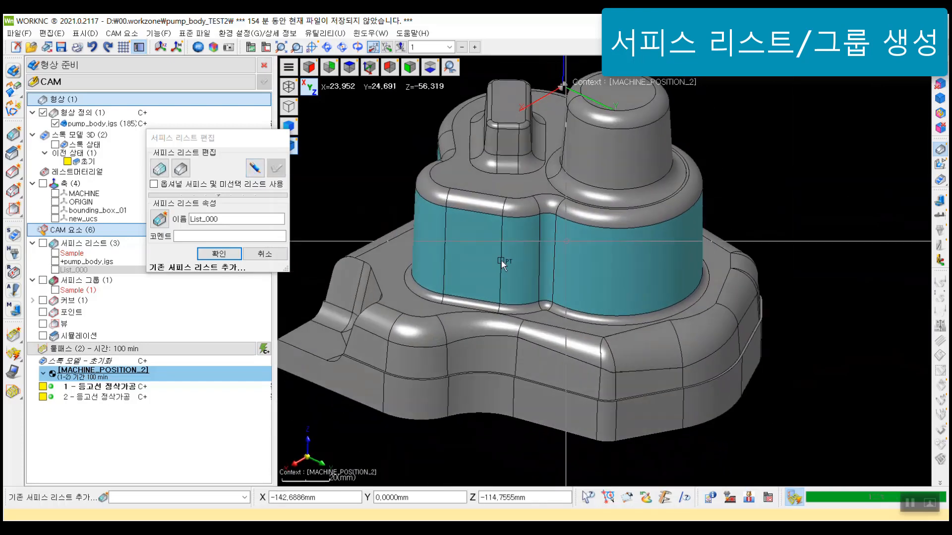
middle_click_drag(501, 261, 520, 292)
Step: Keep the surface list name List_000 and save the list
left_click(225, 219)
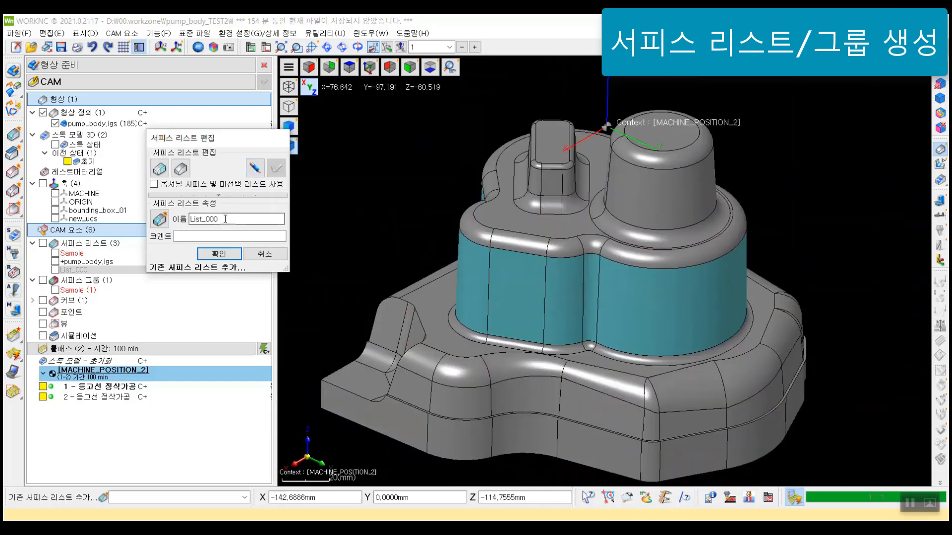
left_click_drag(208, 218, 226, 219)
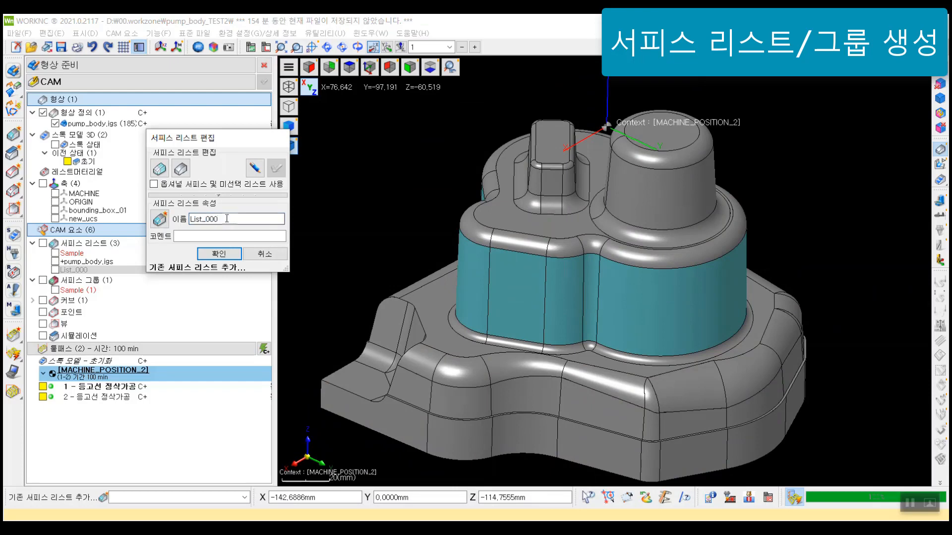
left_click(224, 256)
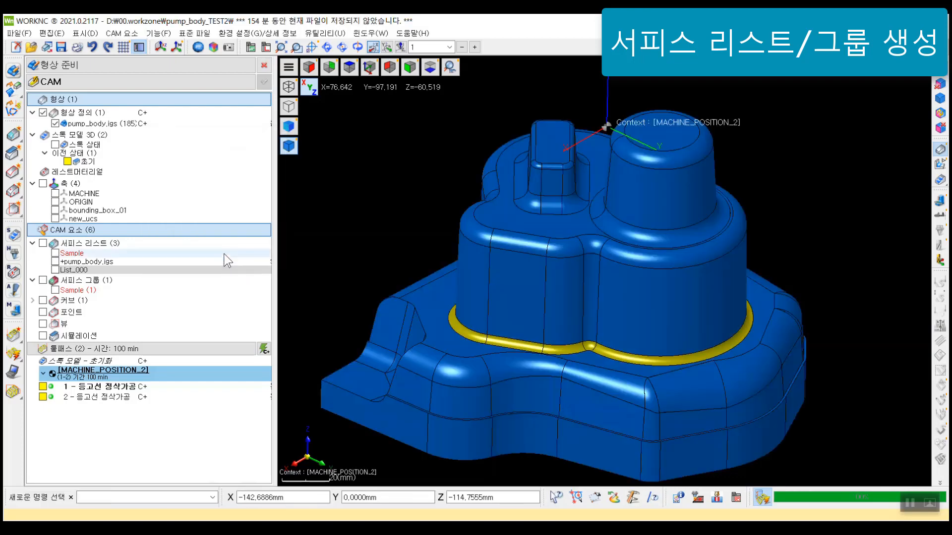
Step: Start a new surface group and add the side wall list List_000 to it
right_click(91, 282)
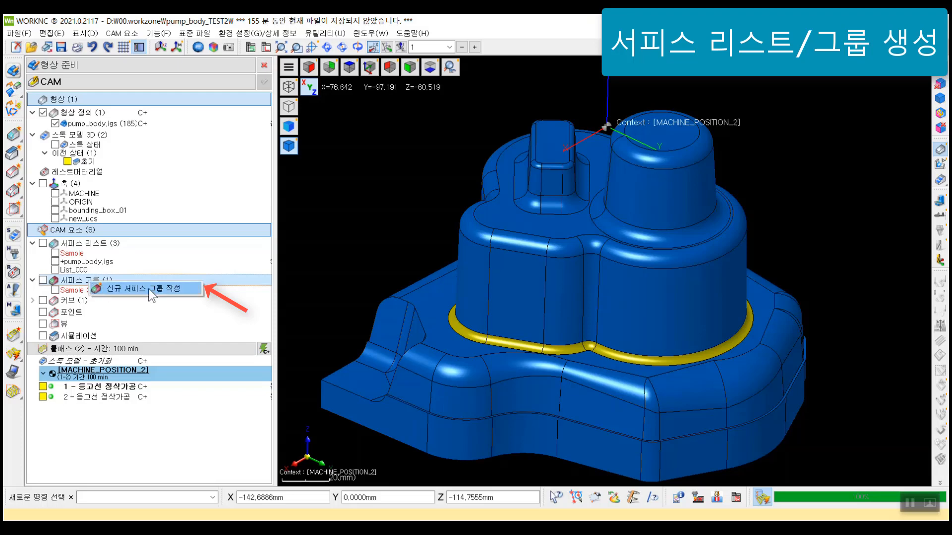
left_click(148, 289)
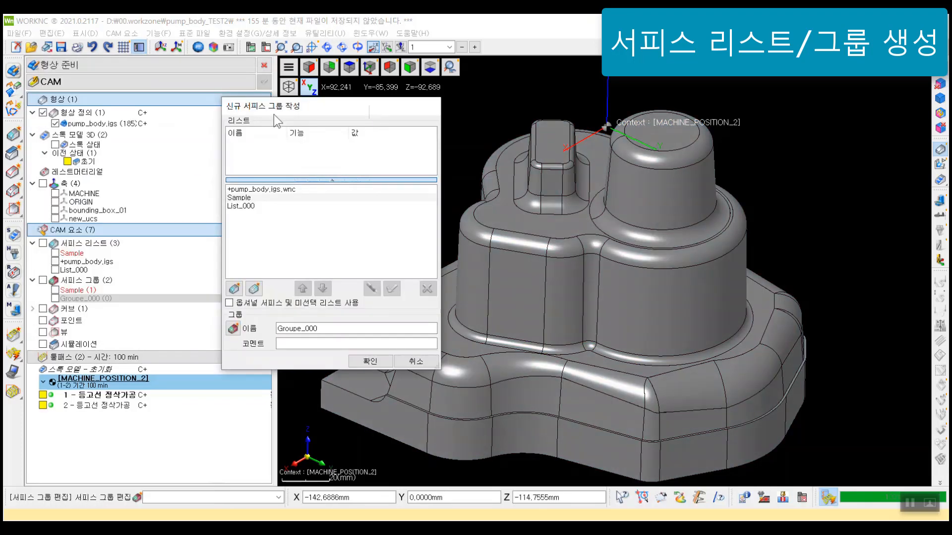
left_click_drag(284, 99, 248, 108)
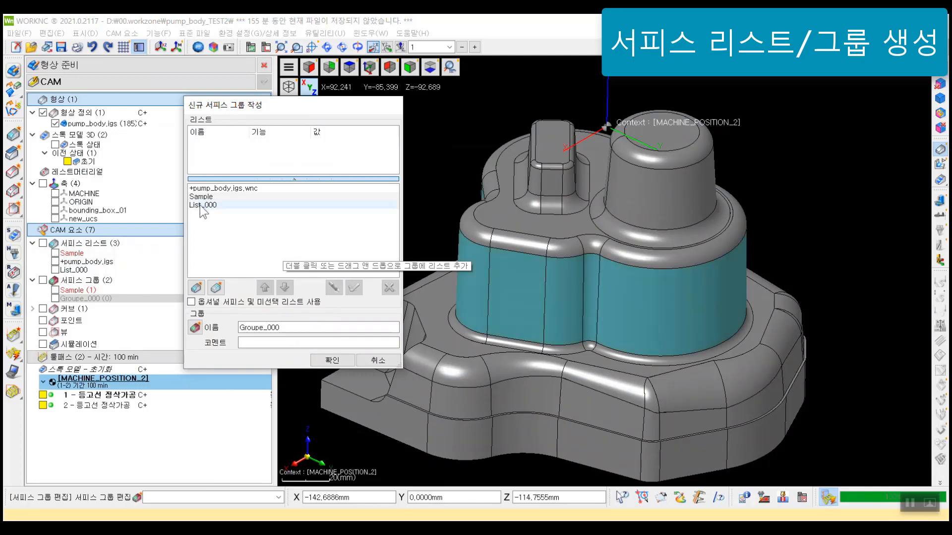
left_click_drag(200, 205, 243, 148)
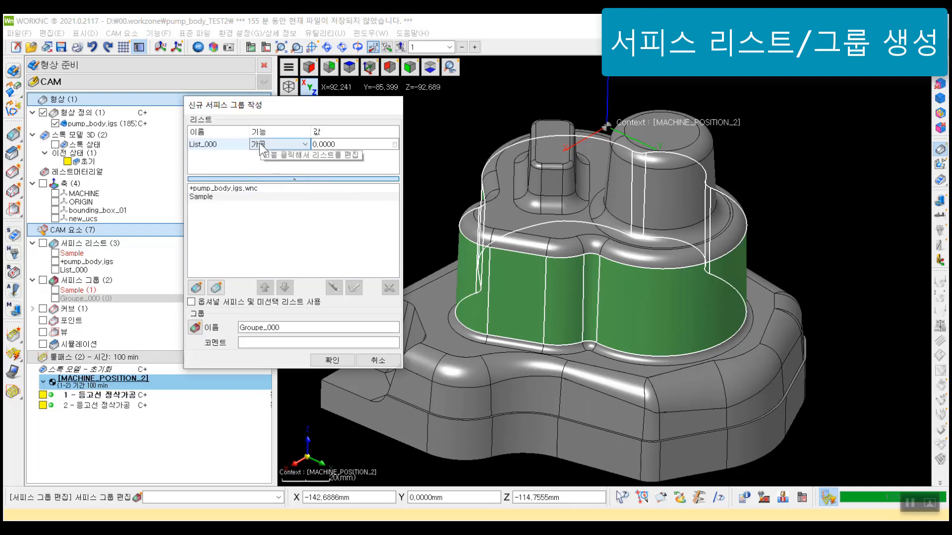
Step: Add the +pump_body.igs.wnc list to the group with function 가공, set List_000 to 보호 with value 0.0300, and inspect the coloured surfaces
left_click_drag(230, 187, 249, 162)
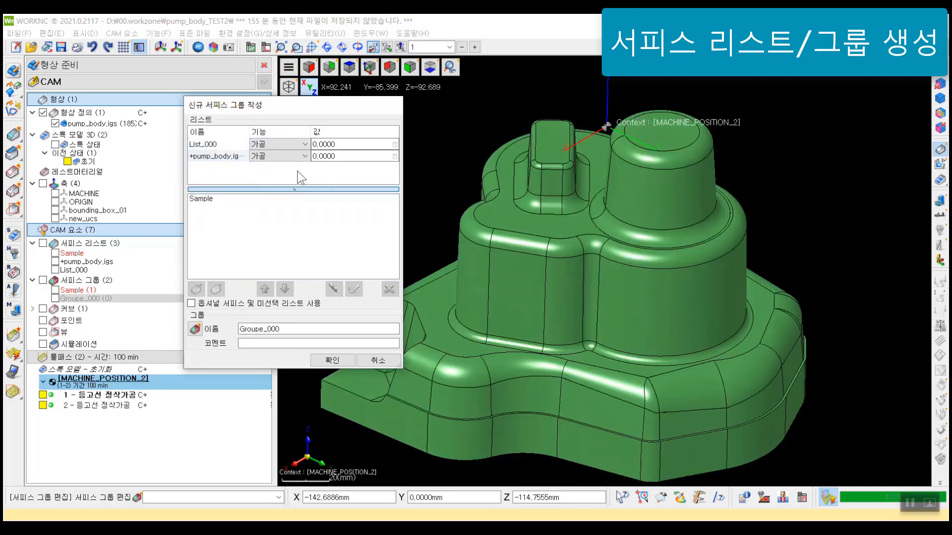
left_click(203, 144)
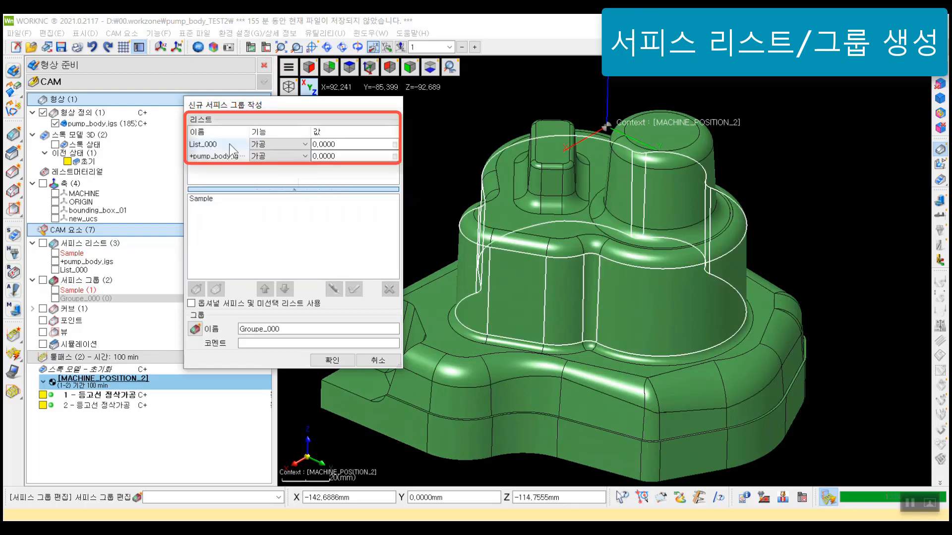
left_click(270, 145)
left_click(271, 156)
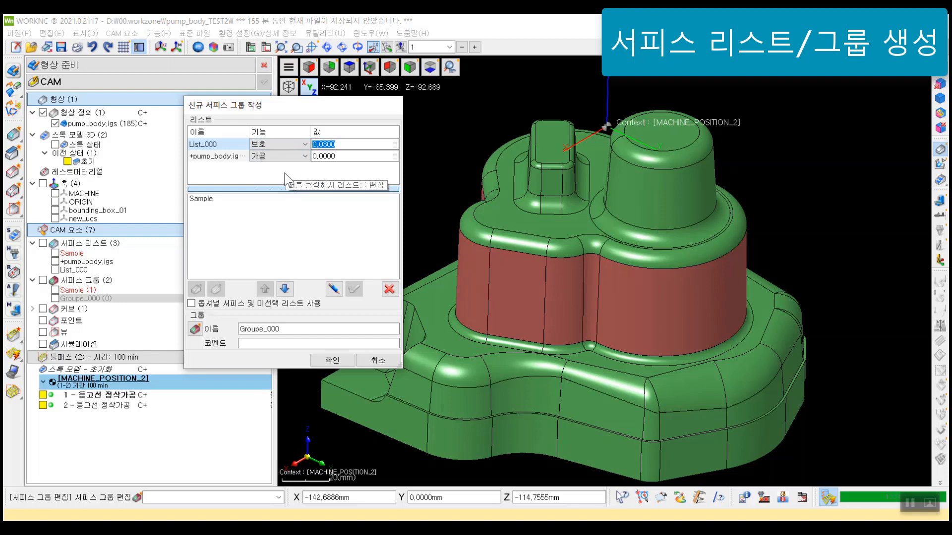
left_click_drag(308, 105, 249, 114)
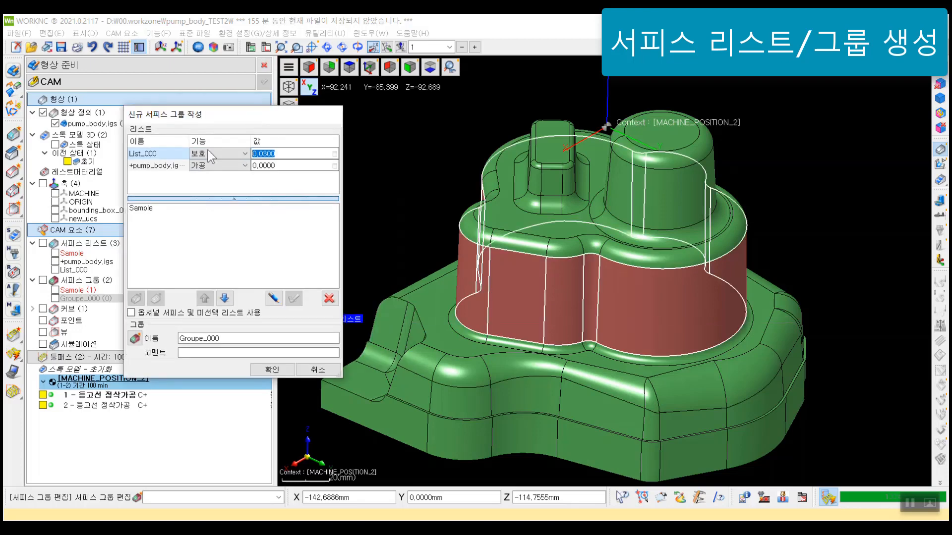
scroll(815, 207, "down", 2)
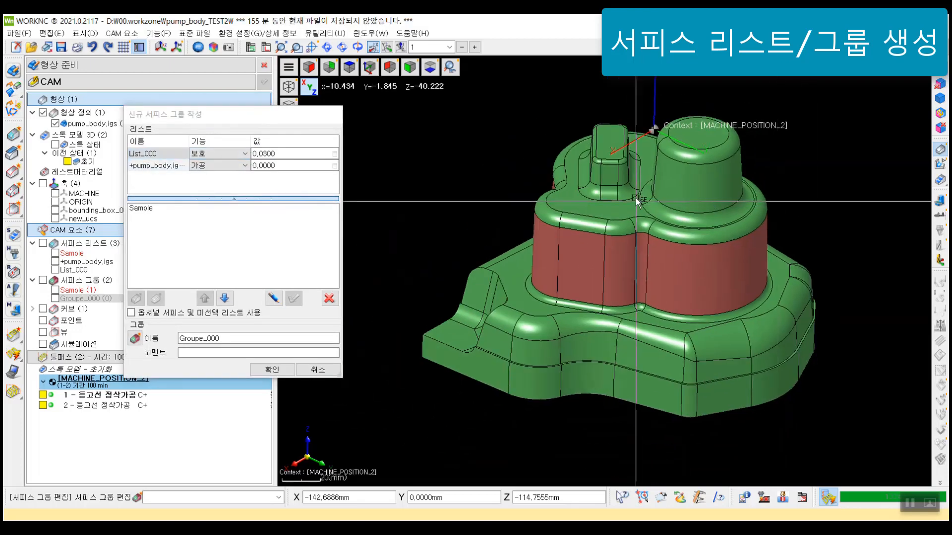
middle_click_drag(636, 198, 638, 165)
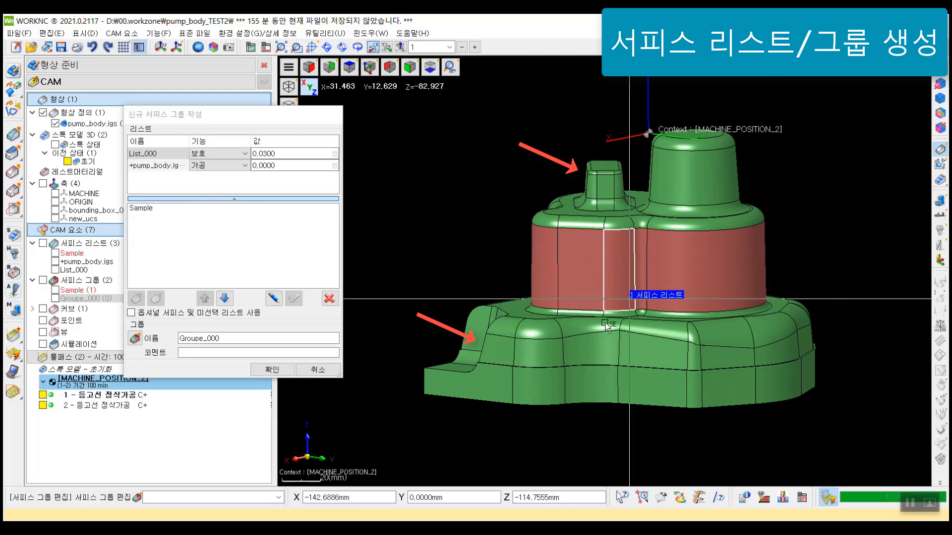
mouse_move(632, 344)
middle_mouse_down()
mouse_move(654, 372)
mouse_move(647, 349)
middle_mouse_up()
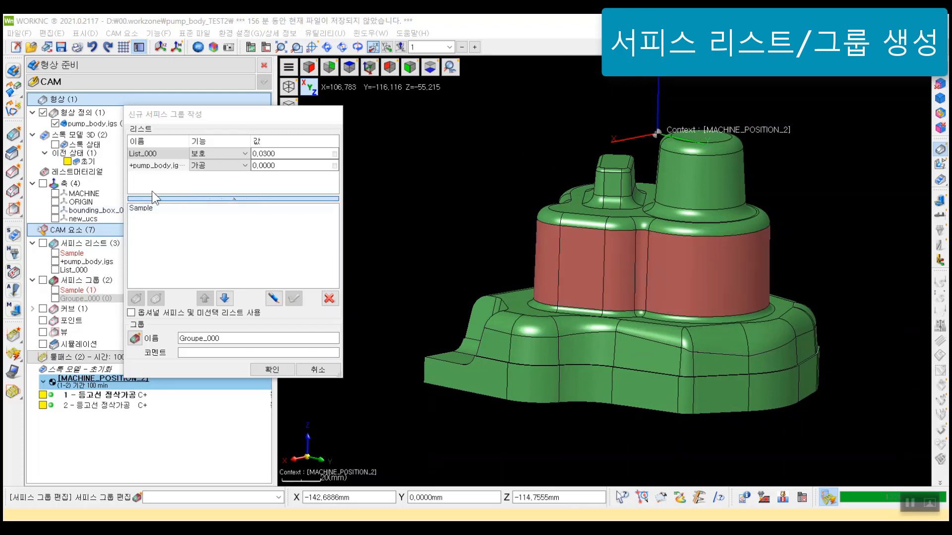
Step: Remove the +pump_body.igs.wnc list from the group and set the function of List_000 back to 가공
left_click(160, 164)
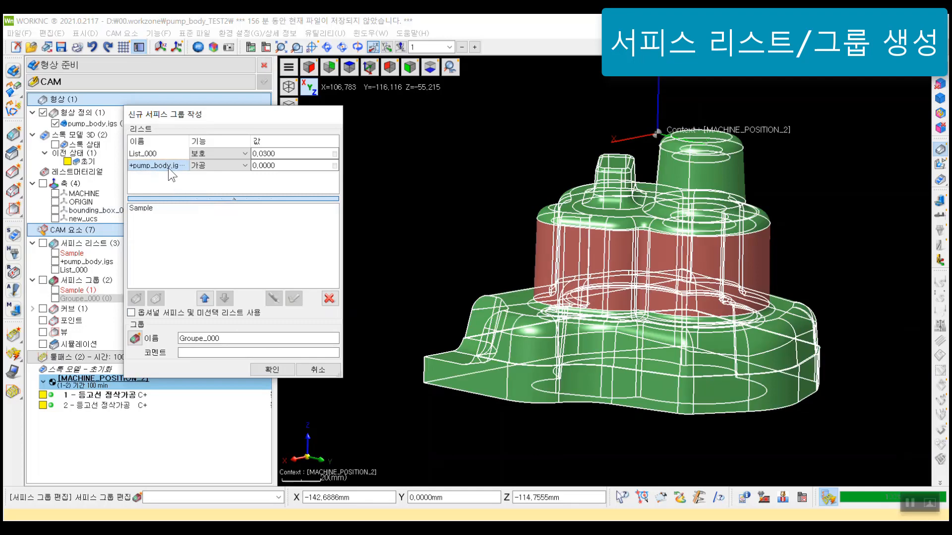
left_click_drag(168, 167, 181, 222)
left_click(157, 149)
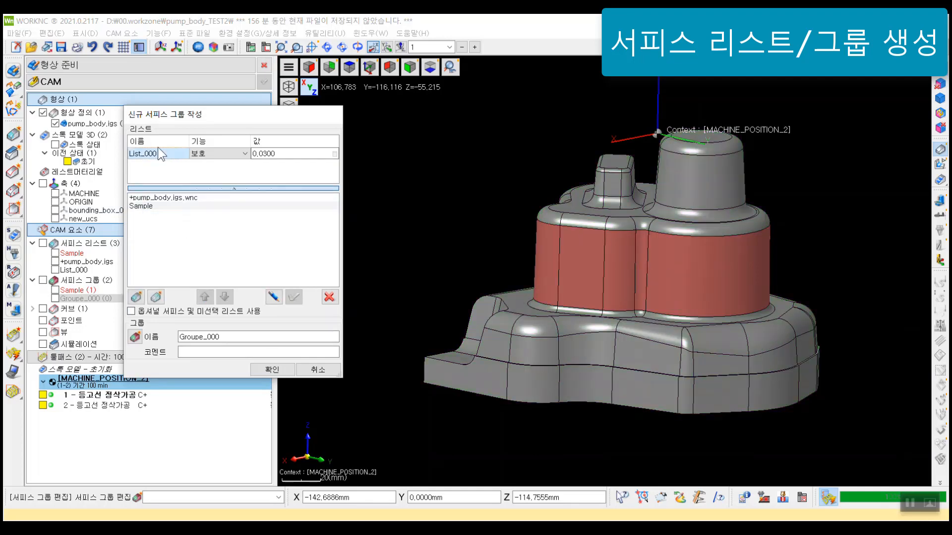
left_click(233, 154)
left_click(218, 169)
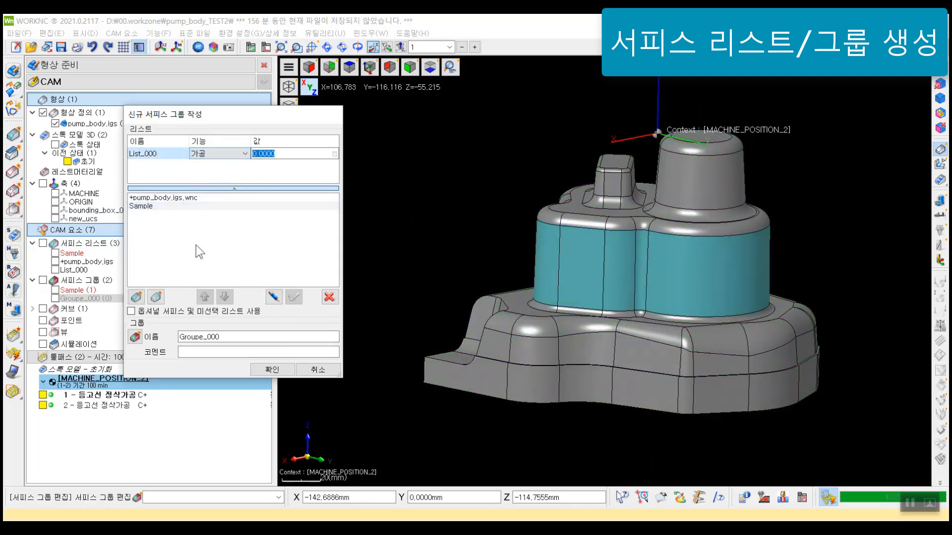
Step: Keep the surface group name Groupe_000 and save the group
left_click(180, 337)
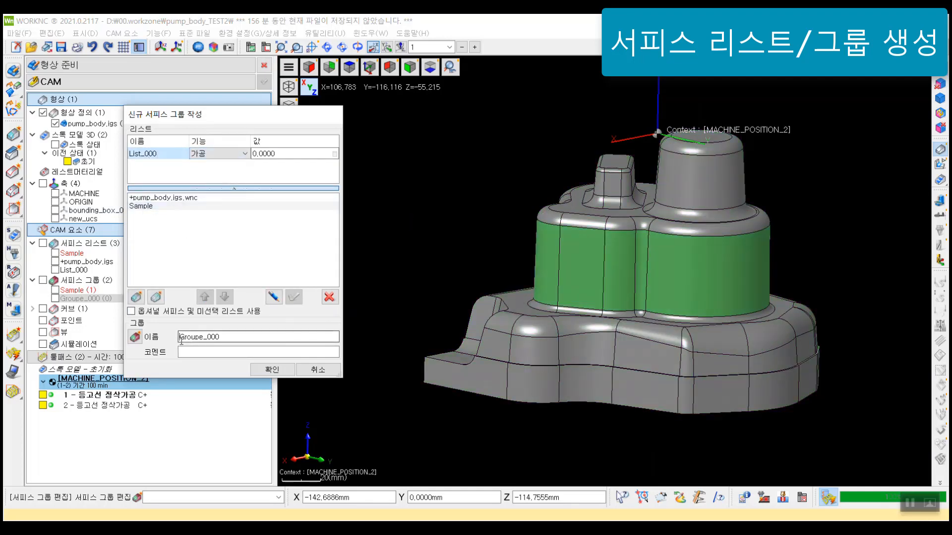
double_click(228, 337)
left_click(239, 340)
left_click(265, 369)
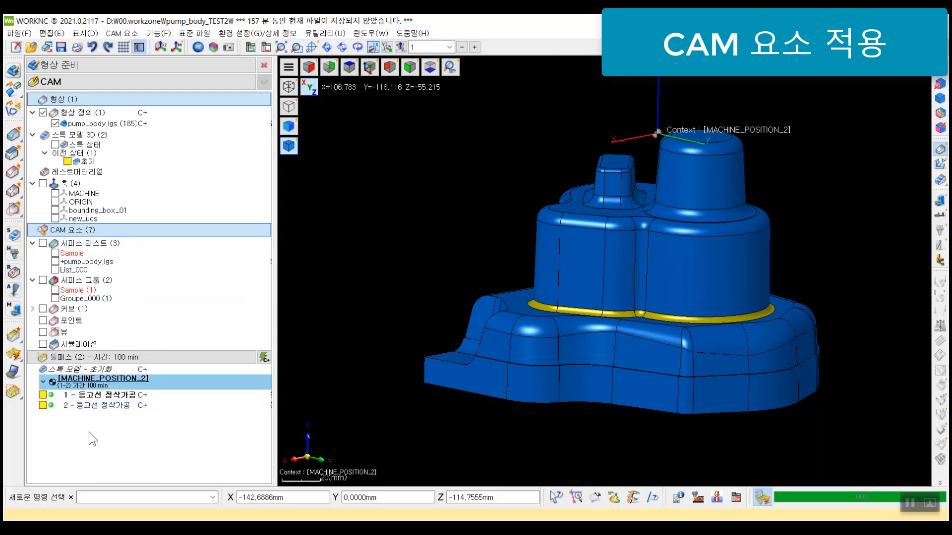
Step: Start a new toolpath and choose the 3-axis finishing type 등고선 정삭가공
right_click(125, 457)
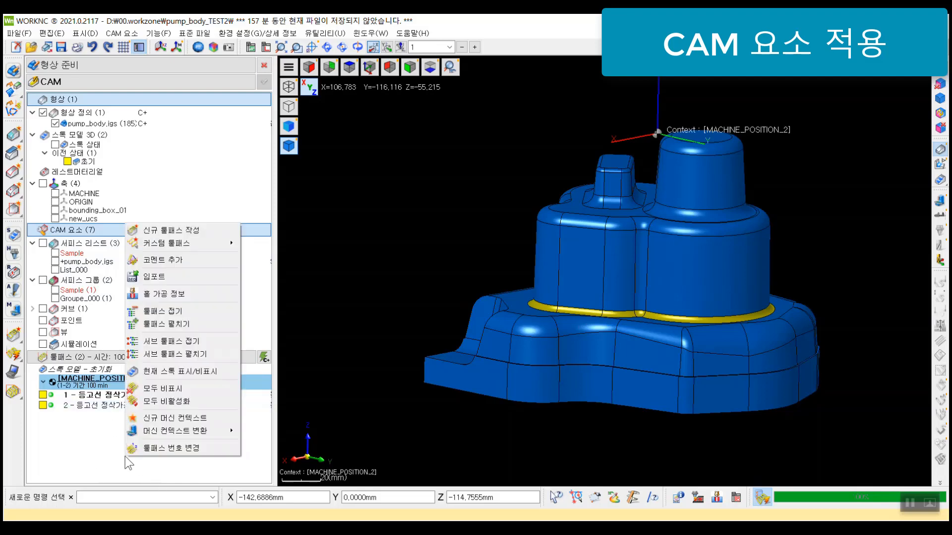
left_click(194, 229)
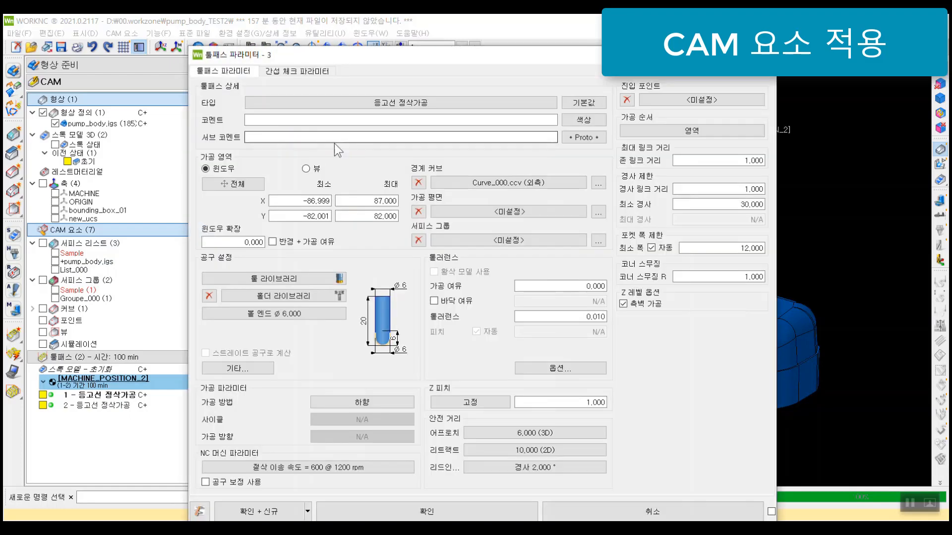
left_click(346, 102)
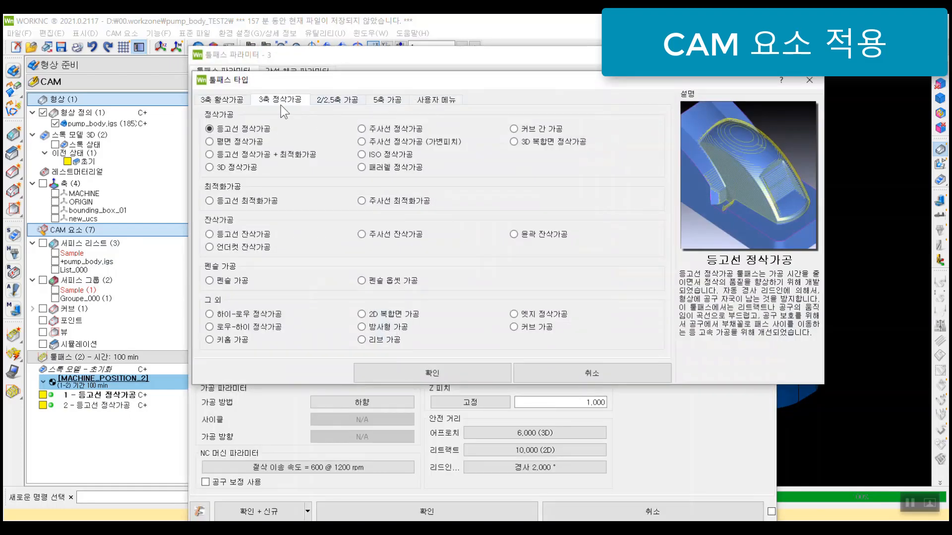
double_click(257, 136)
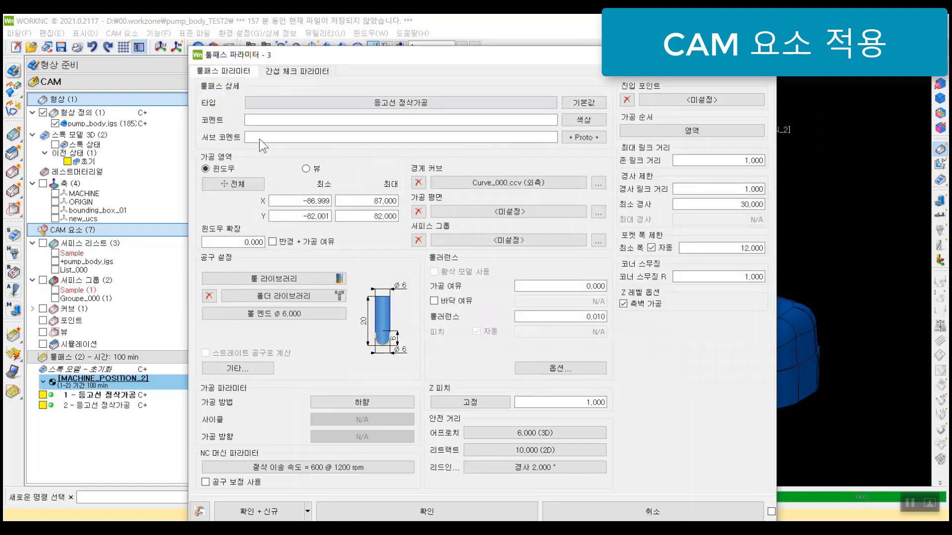
left_click_drag(405, 58, 391, 48)
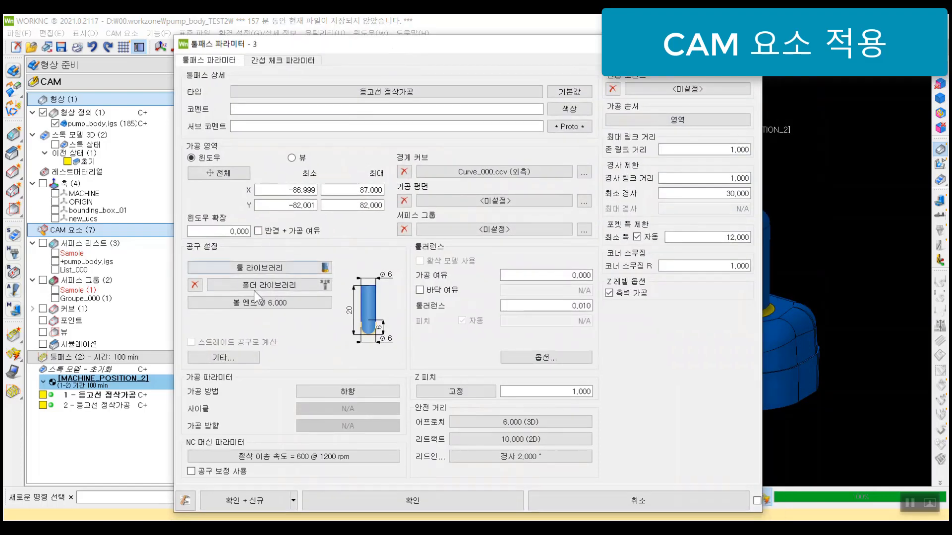
Step: Define the tool as a standard ball (볼) type with a 6 mm diameter, keeping the fixed Z pitch of 1.000
left_click(276, 304)
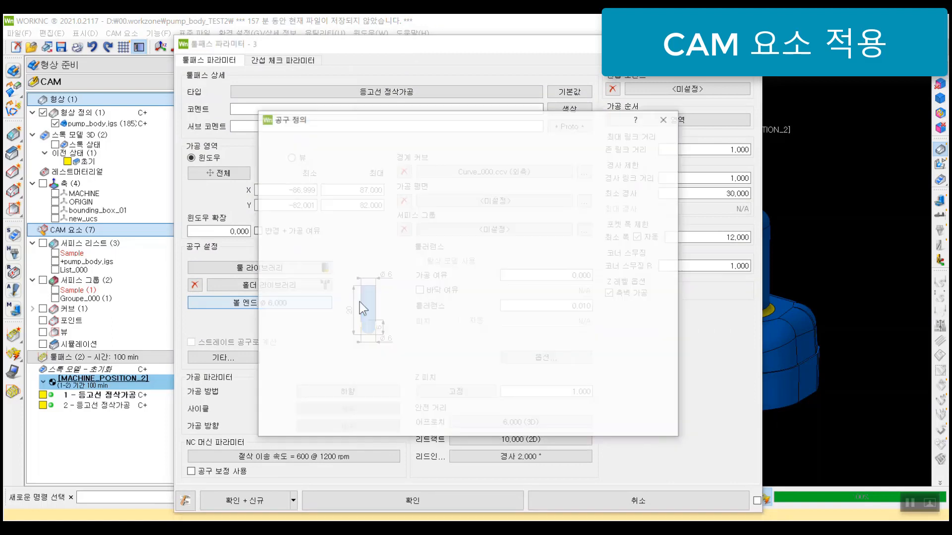
left_click(409, 153)
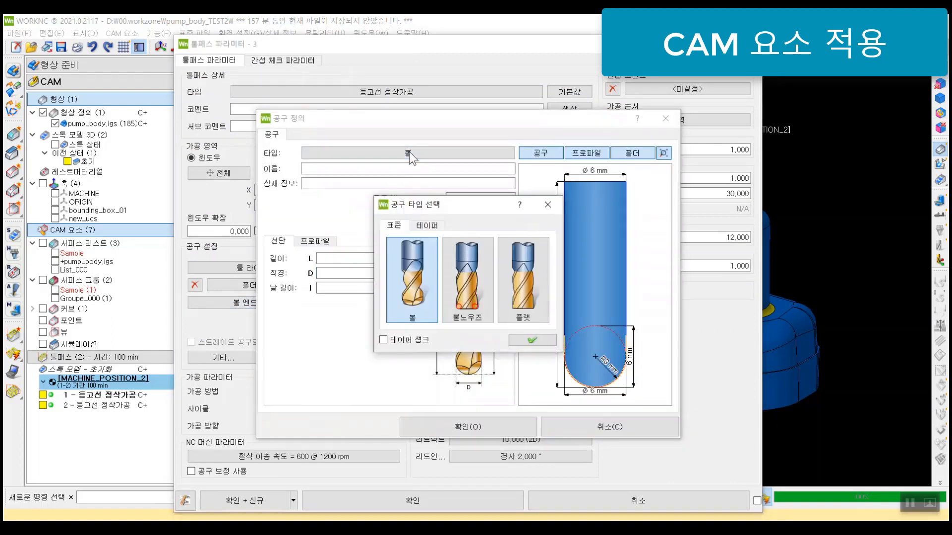
double_click(406, 291)
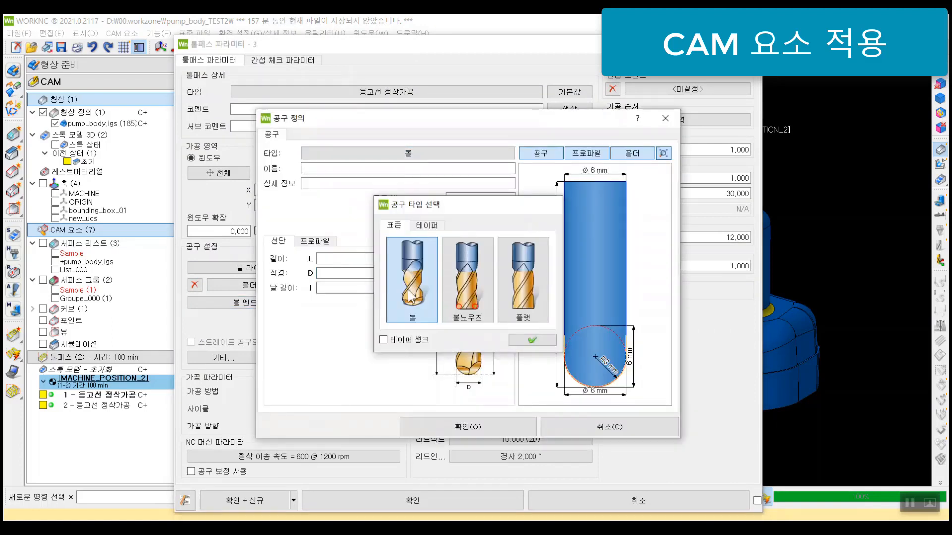
left_click_drag(377, 274, 430, 276)
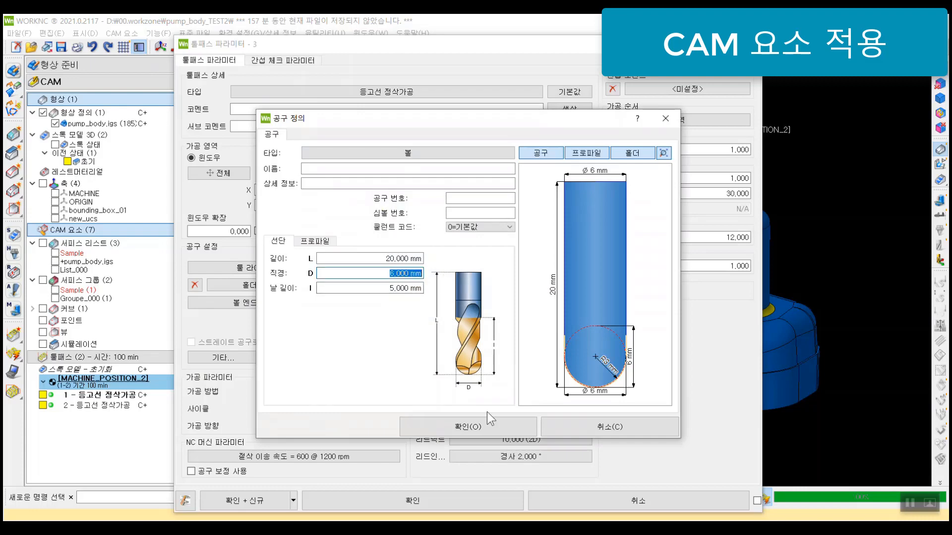
left_click(489, 425)
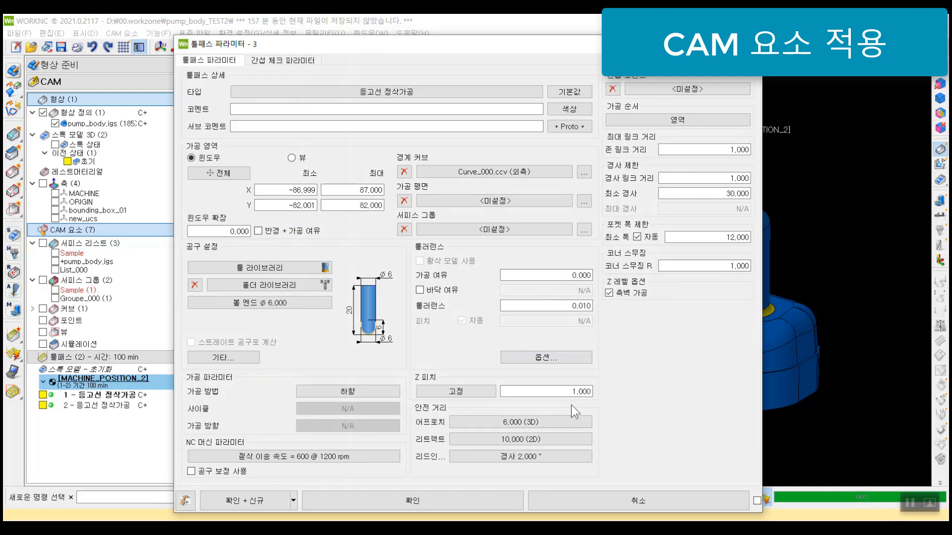
left_click(565, 392)
Step: Clear the toolpath's boundary curve and assign Curve_000 as the boundary
left_click(404, 171)
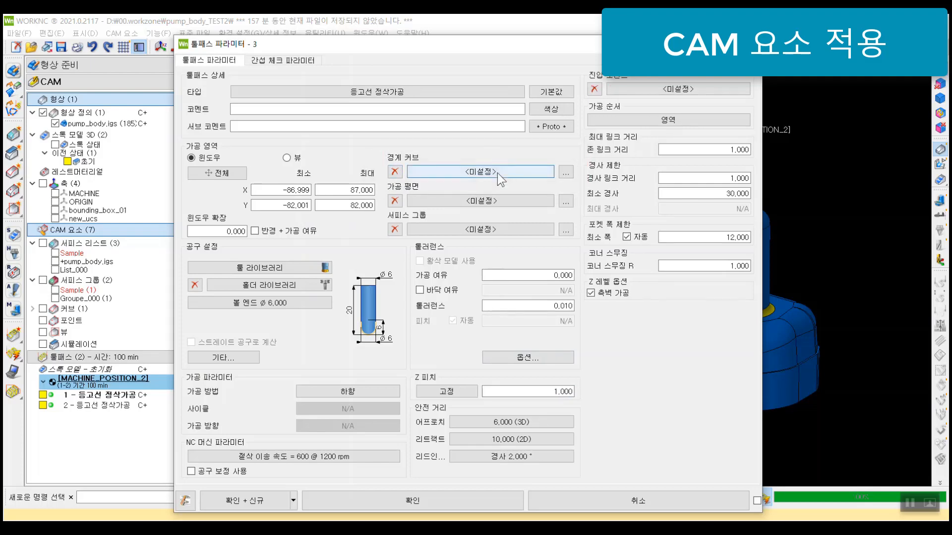
left_click(498, 174)
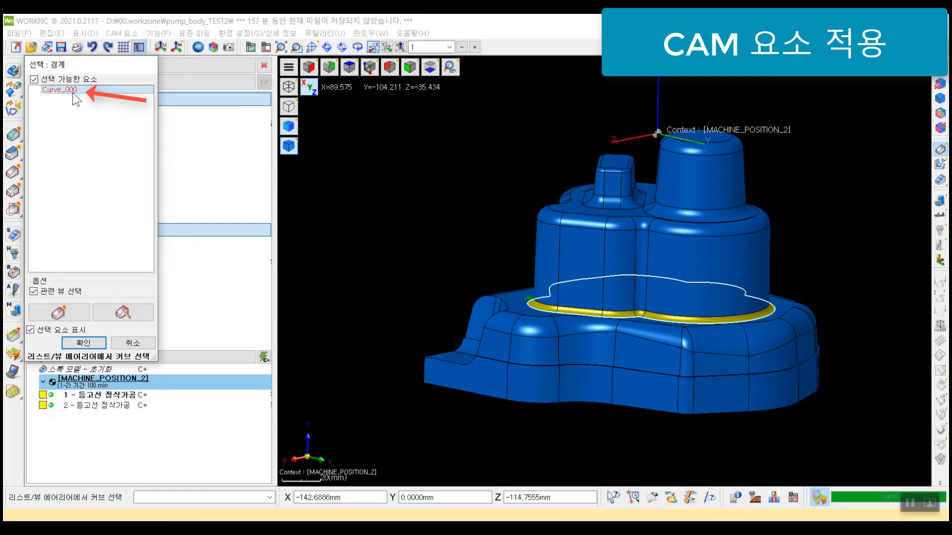
left_click(84, 343)
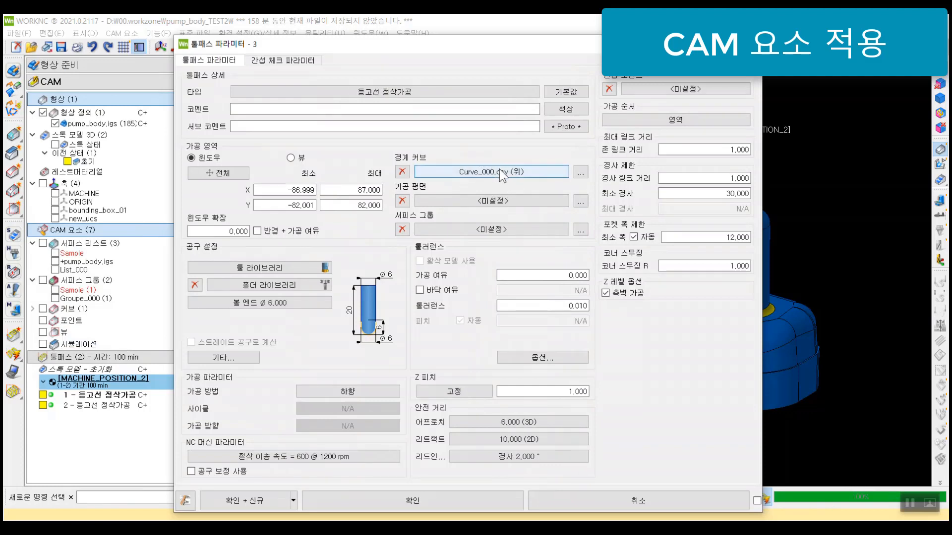
Step: Set the stop condition at the boundary curve to 커브 외측 with automatic offset, and save the toolpath despite the warning
left_click(583, 175)
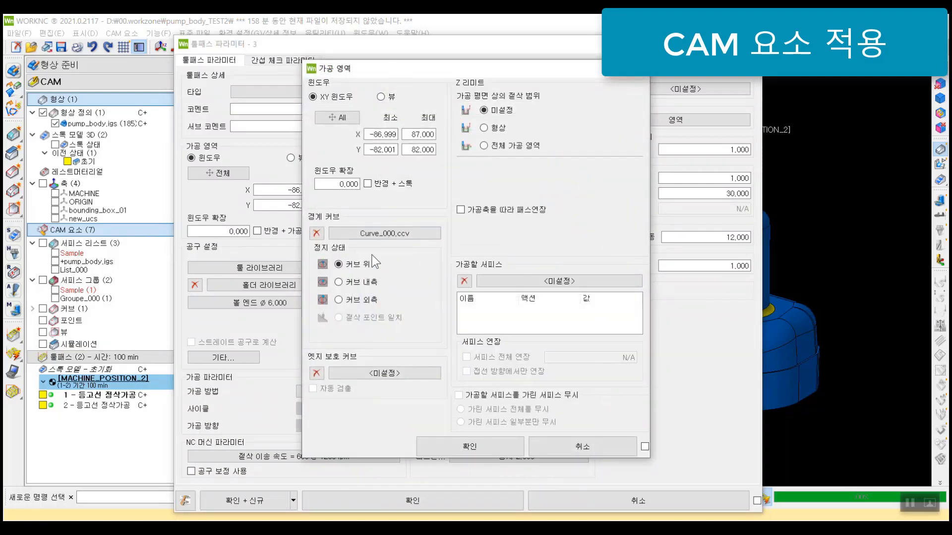
left_click(367, 282)
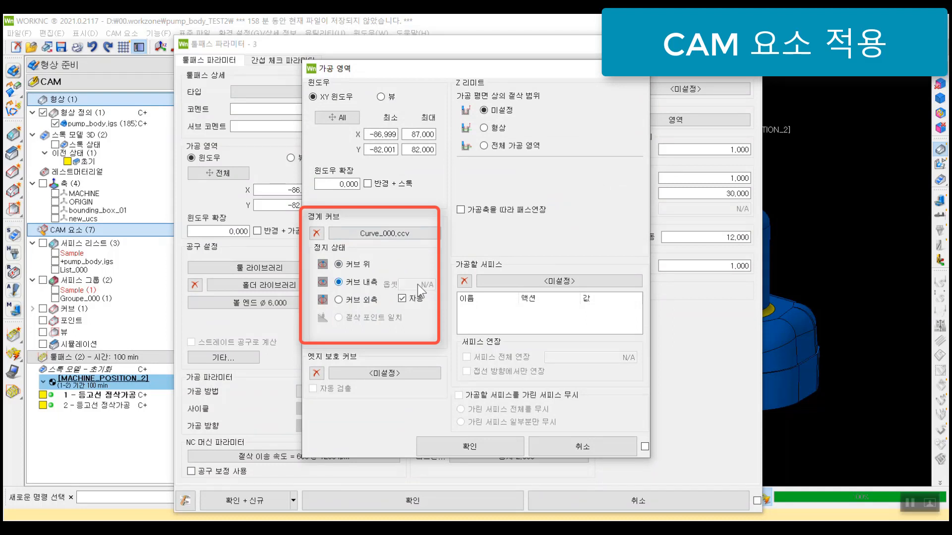
left_click(355, 302)
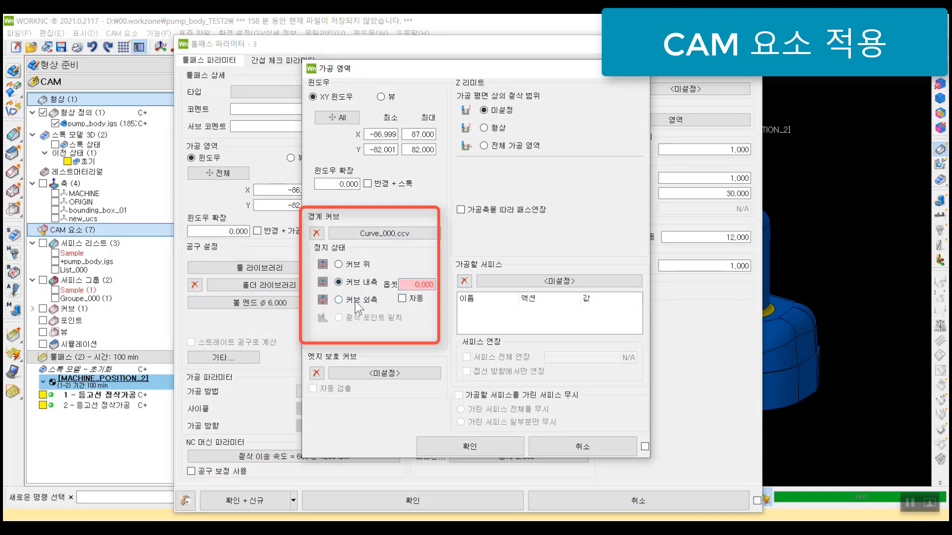
left_click(416, 288)
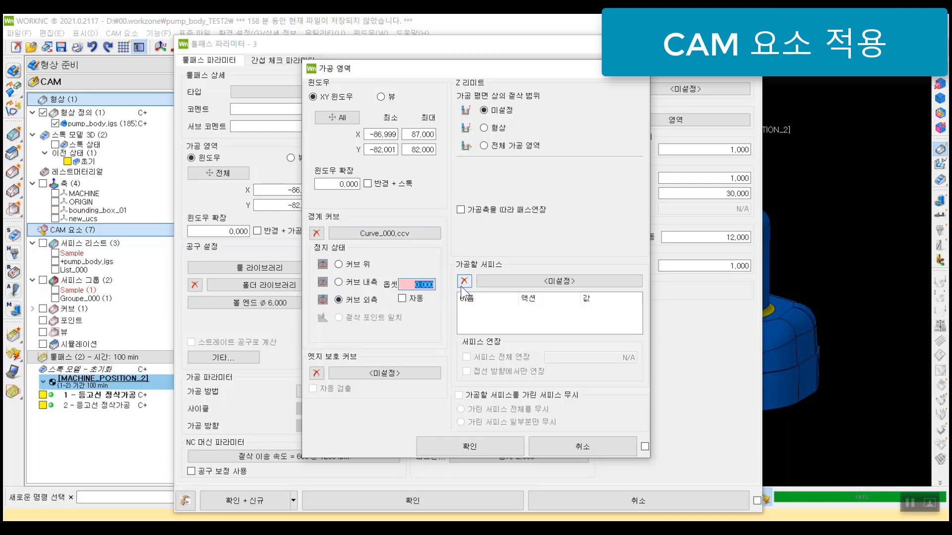
left_click(414, 299)
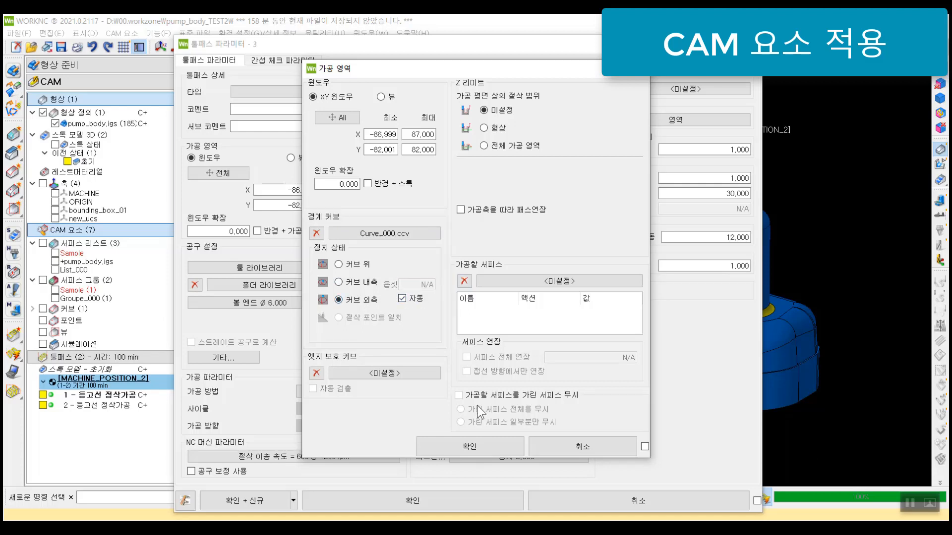
left_click(460, 447)
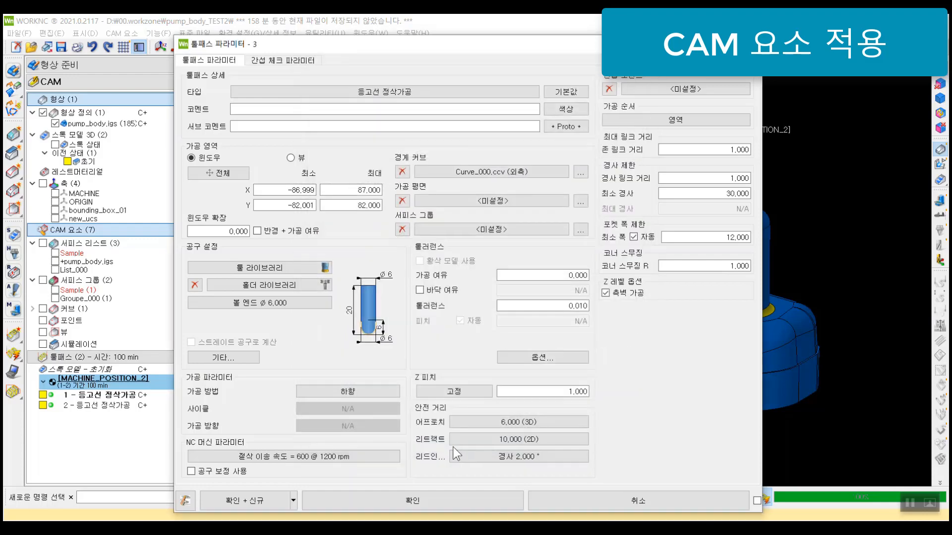
left_click(414, 501)
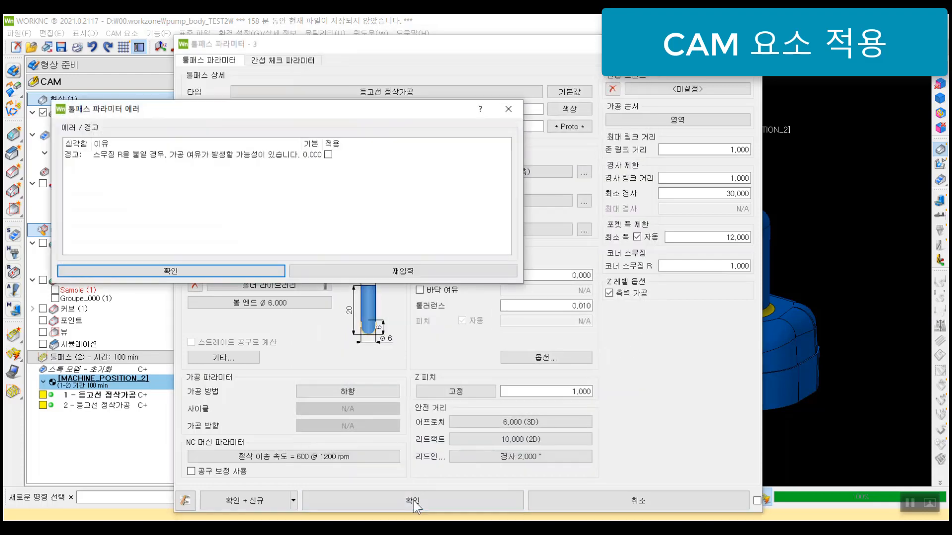
left_click(248, 270)
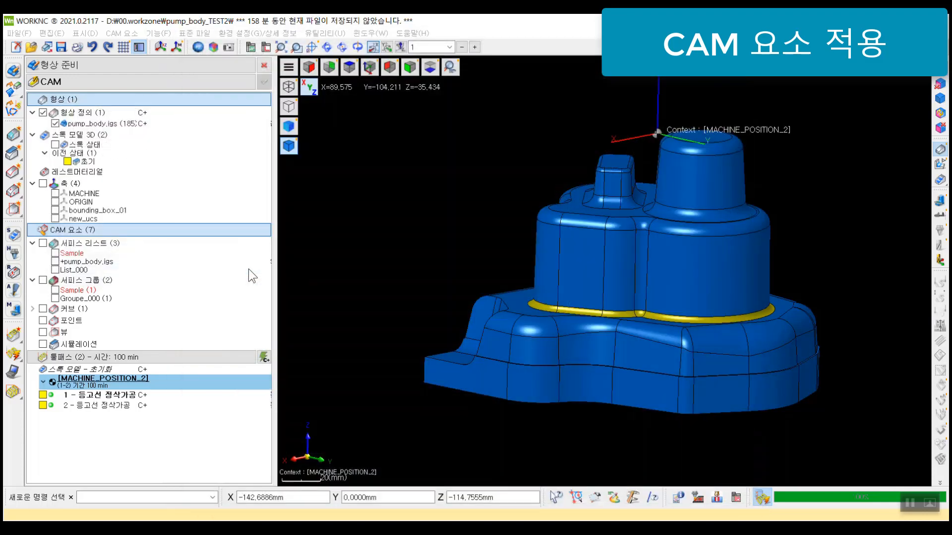
Step: Create another 등고선 정삭가공 toolpath without a boundary curve, limited to surface group Groupe_000, and save it
right_click(109, 439)
left_click(153, 225)
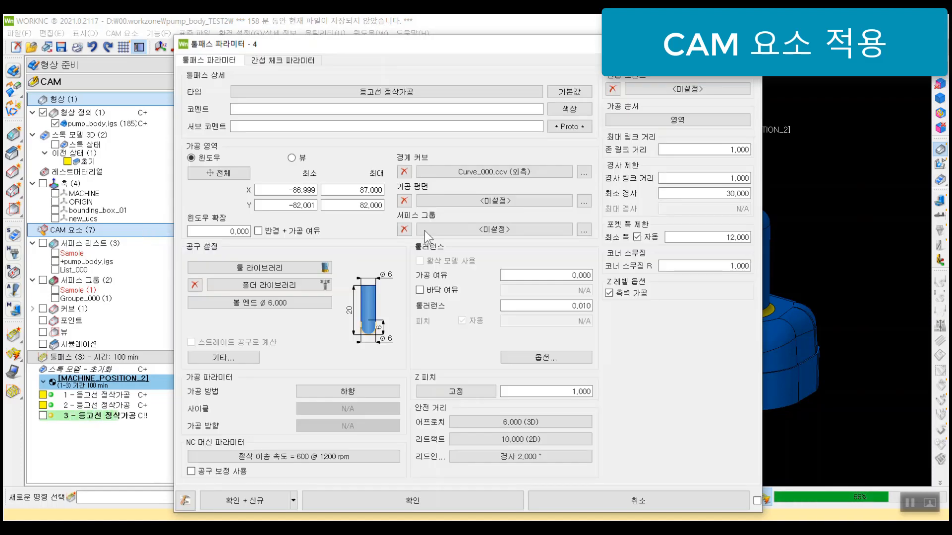
left_click(404, 172)
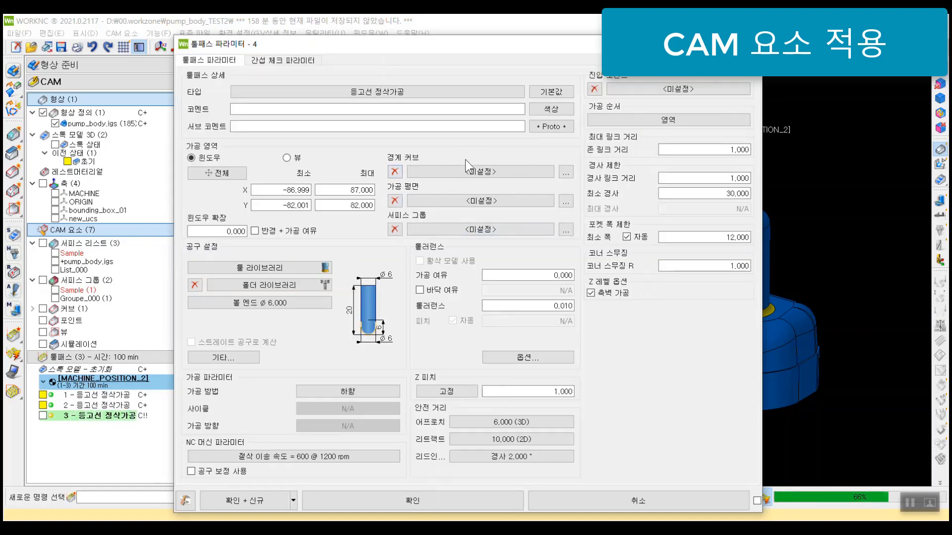
left_click(498, 229)
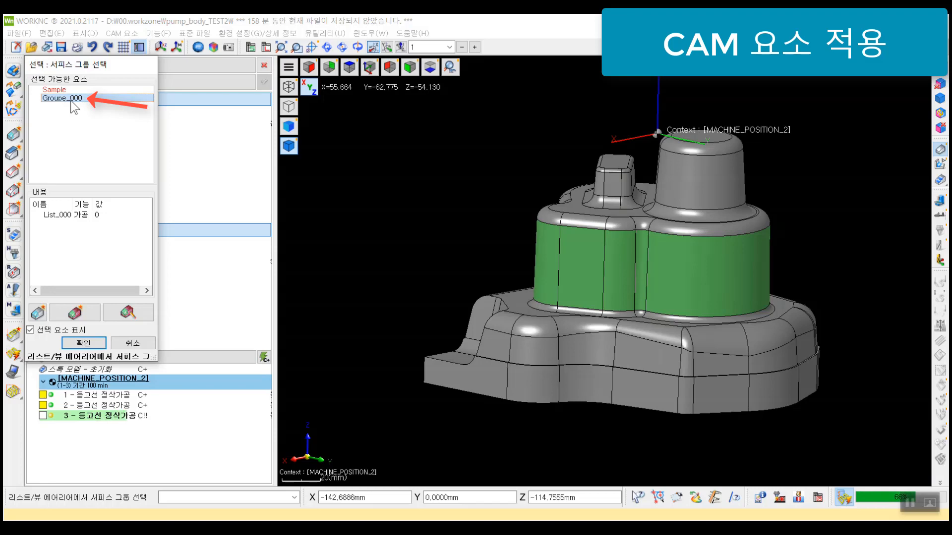
left_click(83, 343)
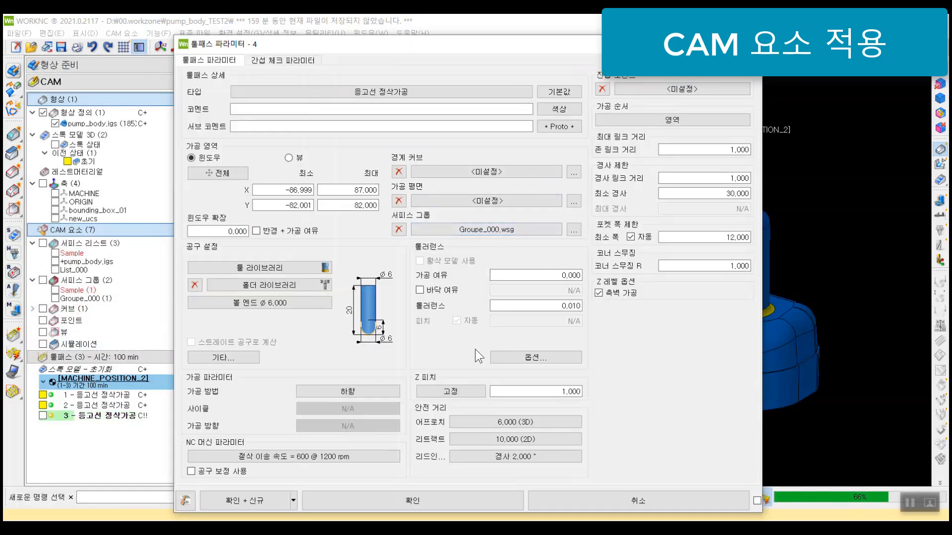
left_click(422, 495)
left_click(266, 275)
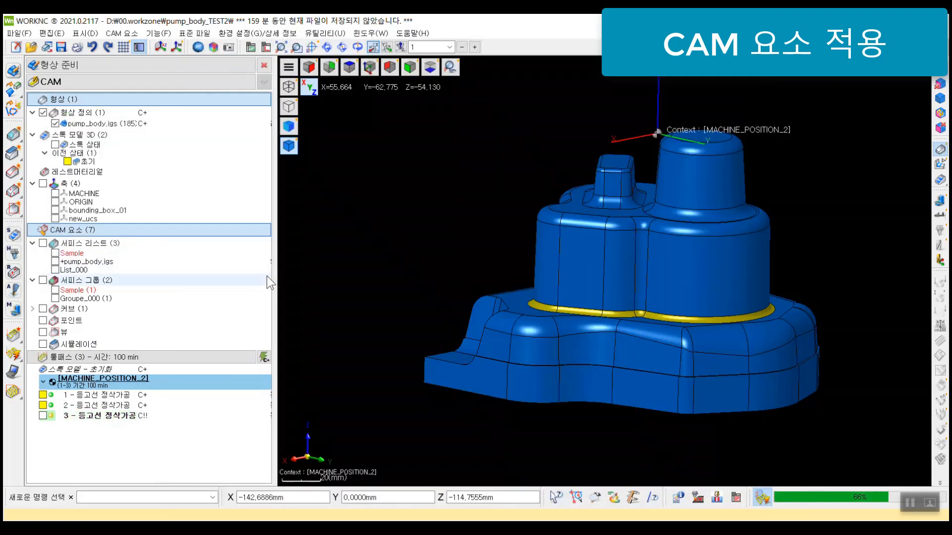
Step: Display toolpath 1, review its surface group setting, and compare its passes with the surfaces of List_000
left_click(109, 395)
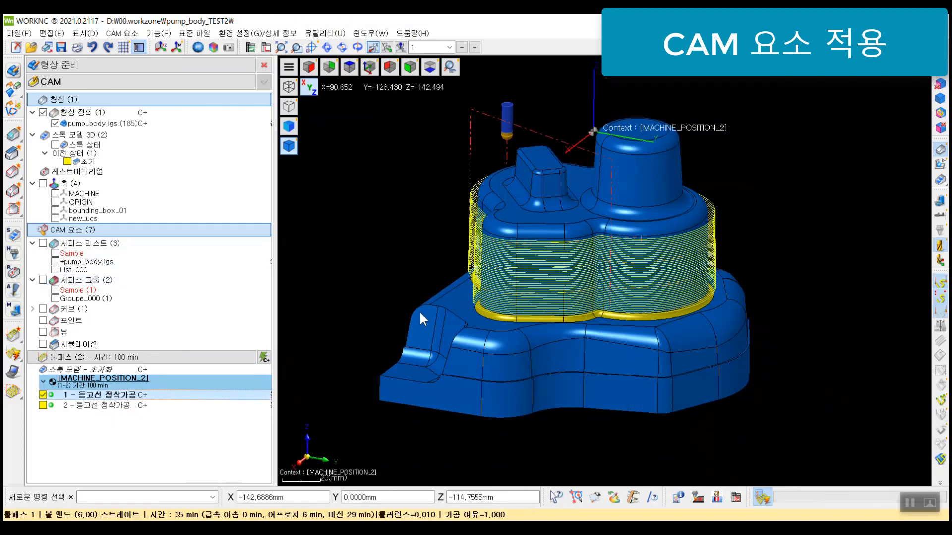
key("Return")
left_click(494, 230)
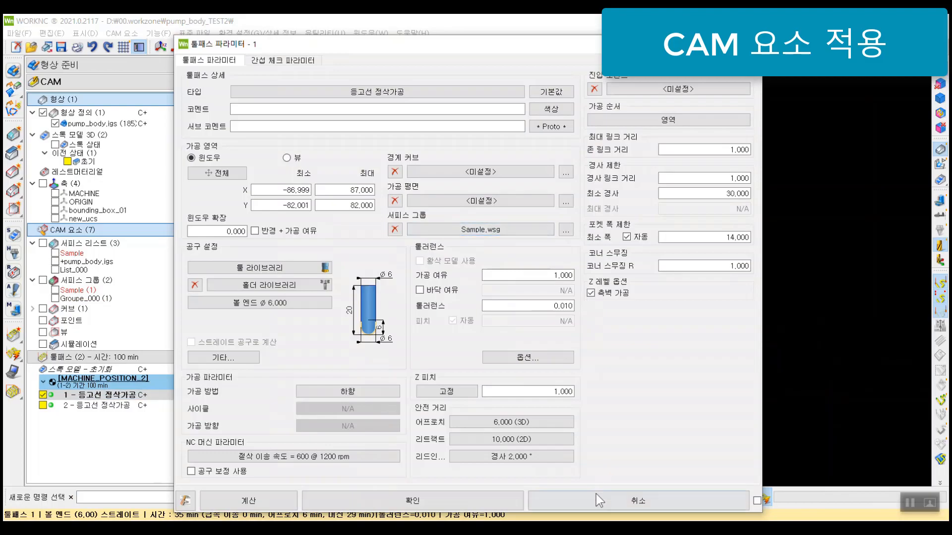
scroll(575, 320, "up", 5)
middle_click_drag(575, 319, 486, 296)
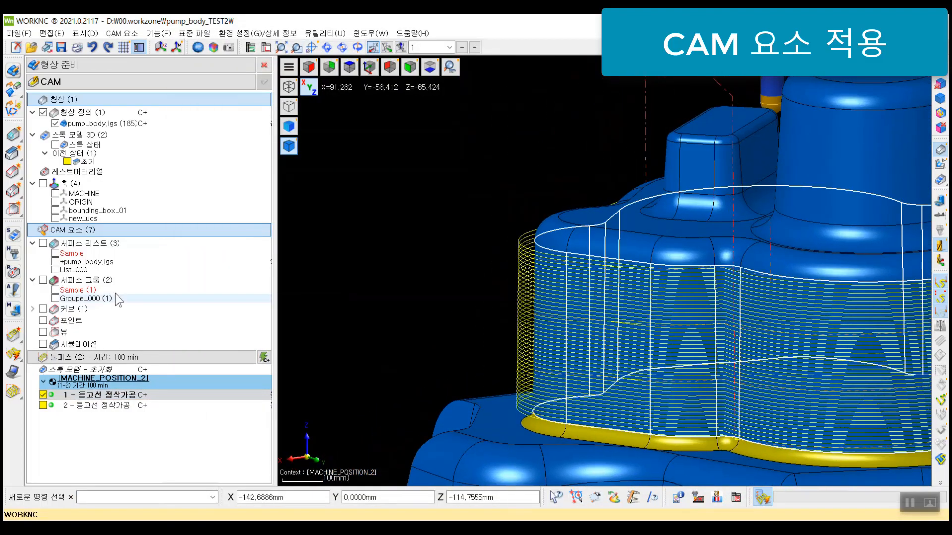
left_click(55, 270)
scroll(549, 325, "down", 5)
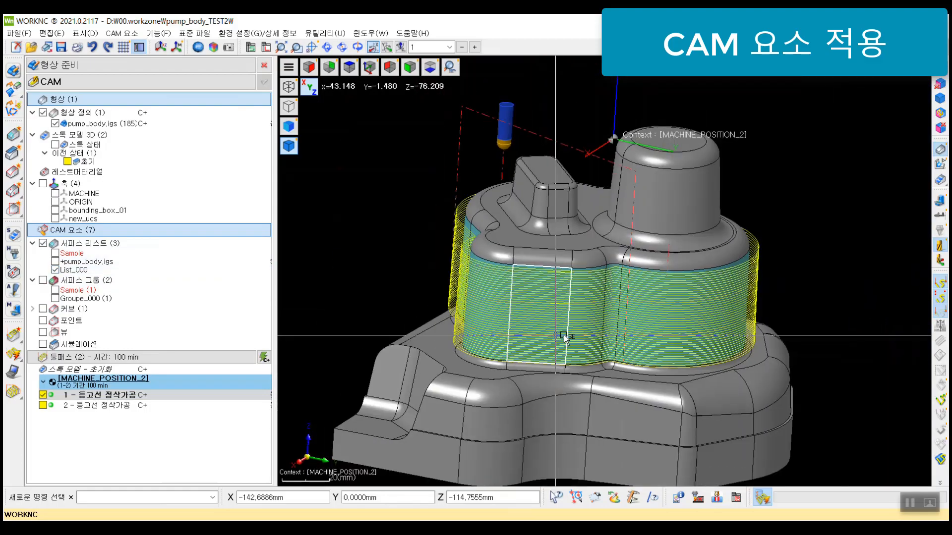
middle_click_drag(565, 339, 395, 341)
middle_click_drag(575, 298, 654, 269)
scroll(654, 269, "down", 1)
Step: Display toolpath 2 and examine its contour passes around the pump body from the side and in 3D
left_click(95, 404)
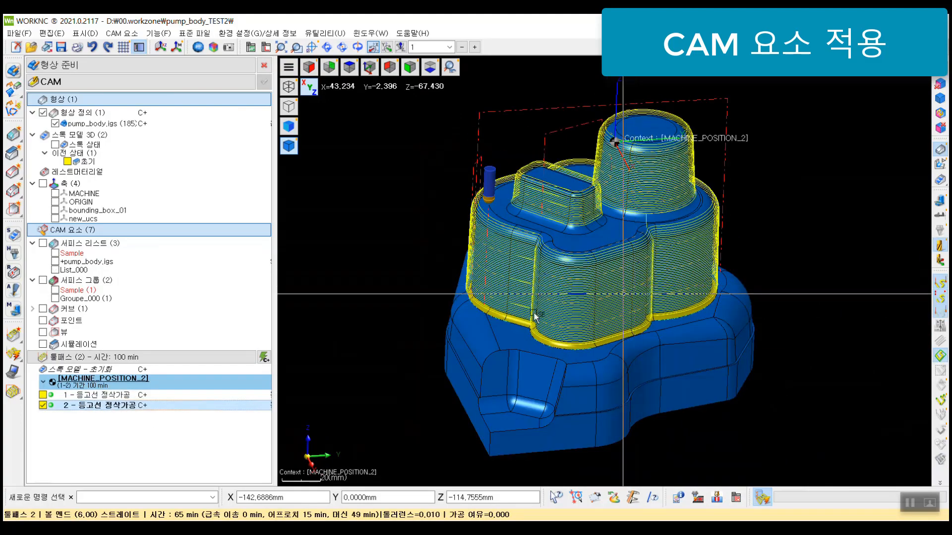
middle_click_drag(624, 293, 563, 308)
key("y")
middle_click_drag(702, 291, 680, 297)
scroll(622, 265, "down", 2)
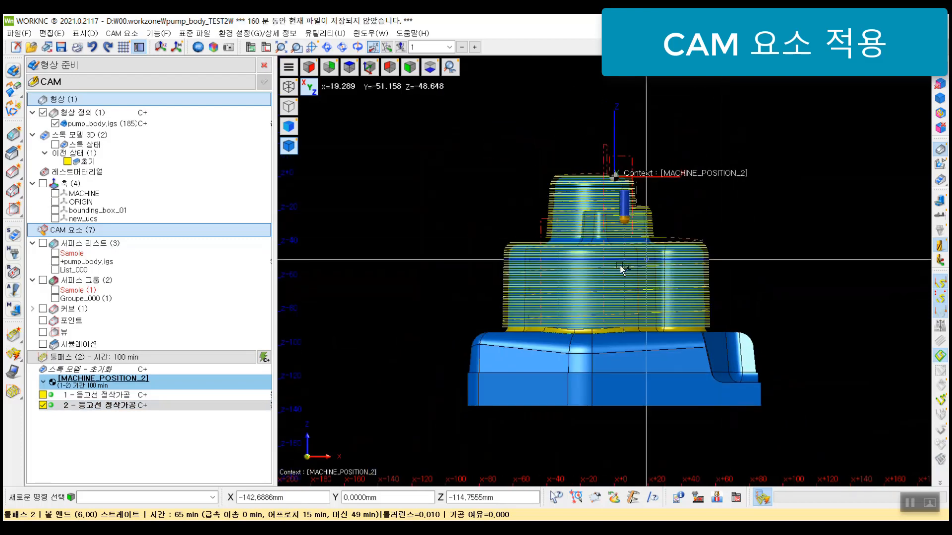
middle_click_drag(621, 270, 667, 304)
Step: Show Curve_000 and examine from above and close up how the lowest passes of toolpath 2 run along it
double_click(64, 309)
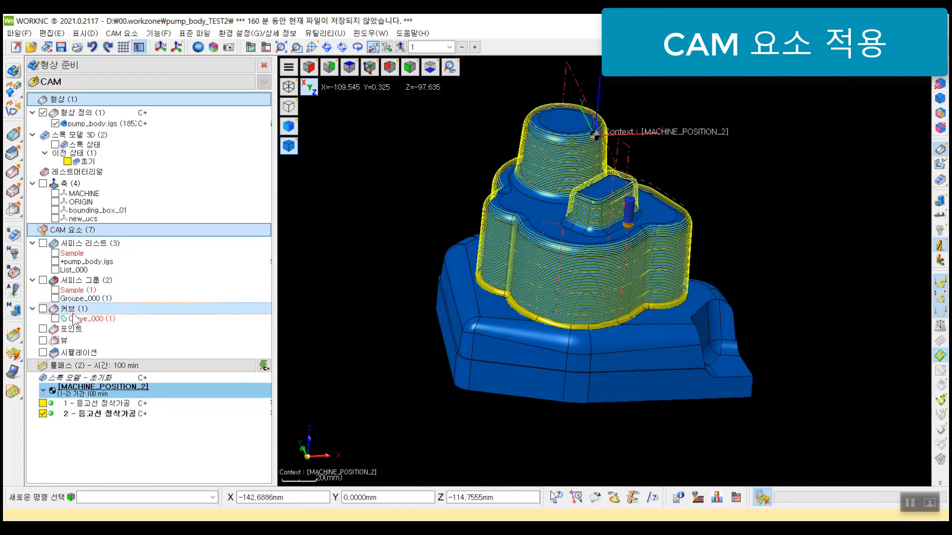
left_click(56, 319)
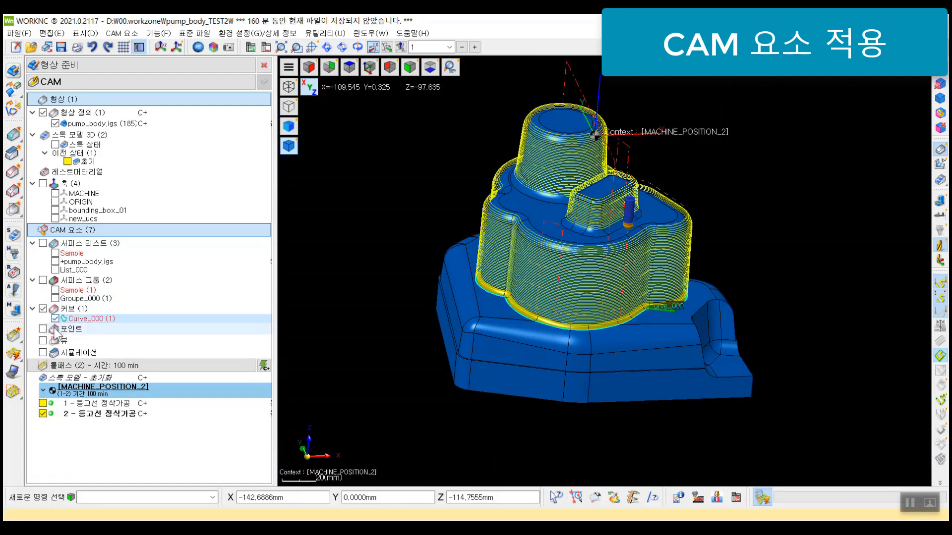
key("z")
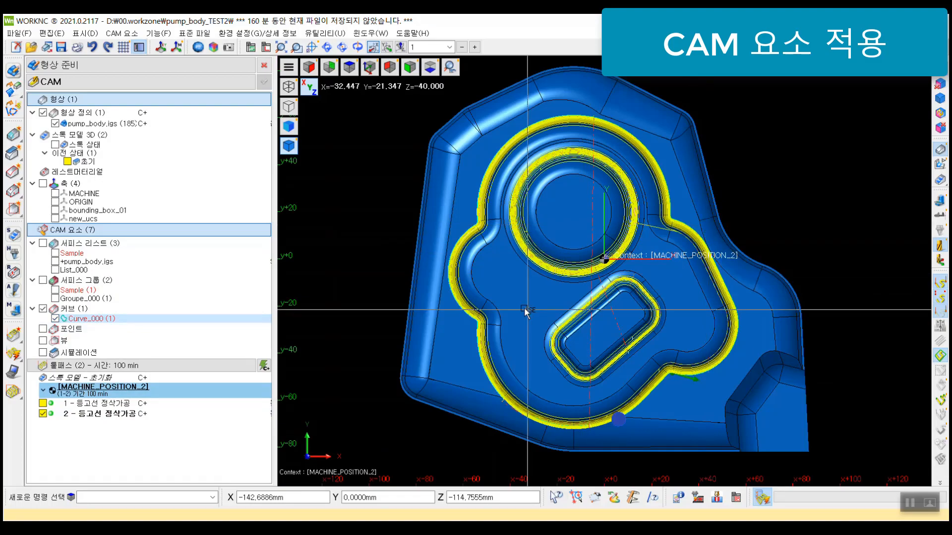
middle_click_drag(527, 311, 474, 287)
scroll(535, 231, "up", 3)
mouse_move(562, 232)
middle_mouse_down()
mouse_move(572, 186)
mouse_move(572, 229)
middle_mouse_up()
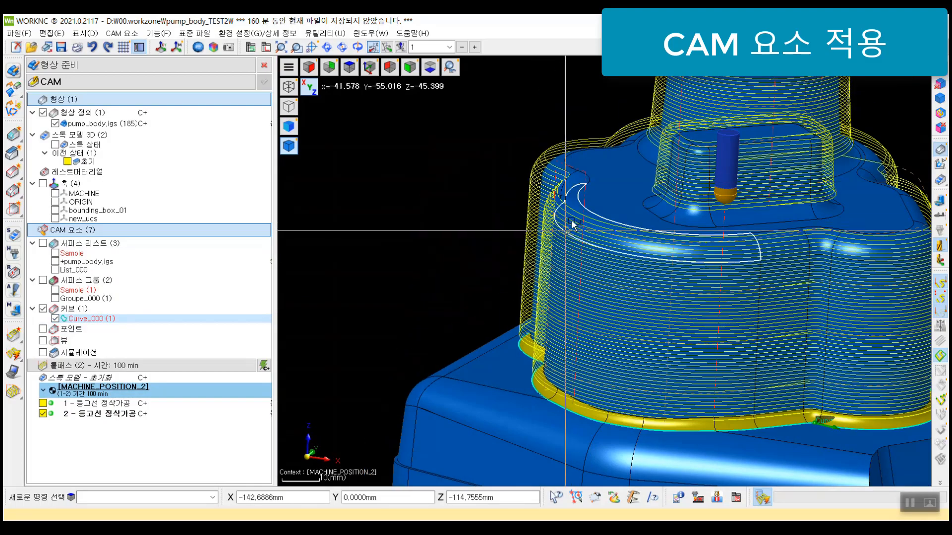
middle_click_drag(562, 367, 523, 327)
scroll(589, 402, "up", 4)
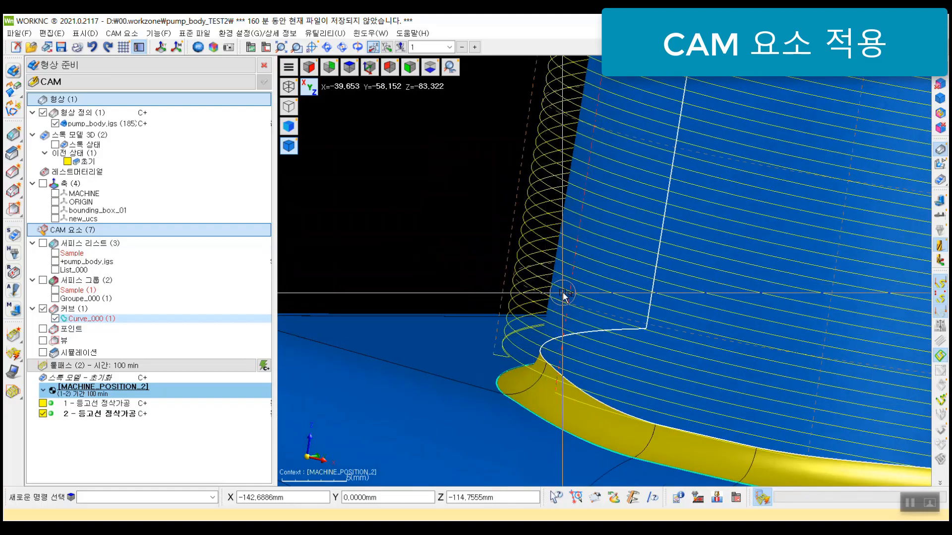
middle_click_drag(559, 293, 569, 296)
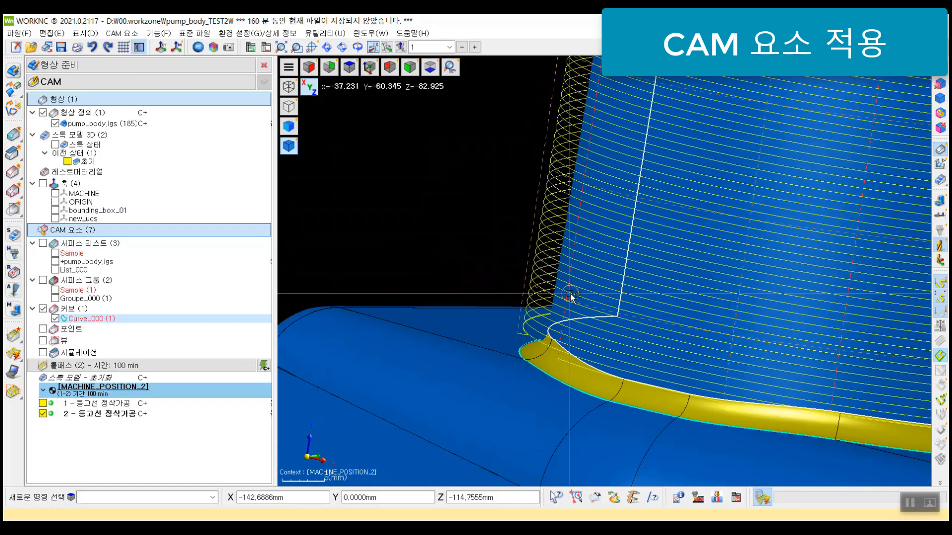
scroll(570, 294, "down", 4)
middle_click_drag(501, 297, 562, 342)
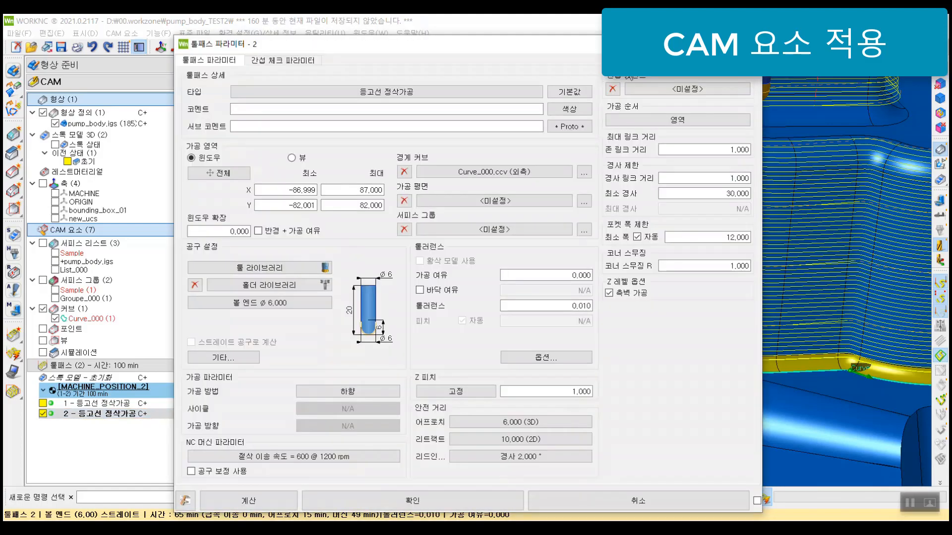
Step: Review the parameters of toolpath 2 without changes, check its passes on the whole part, and hide the toolpath
left_click(750, 44)
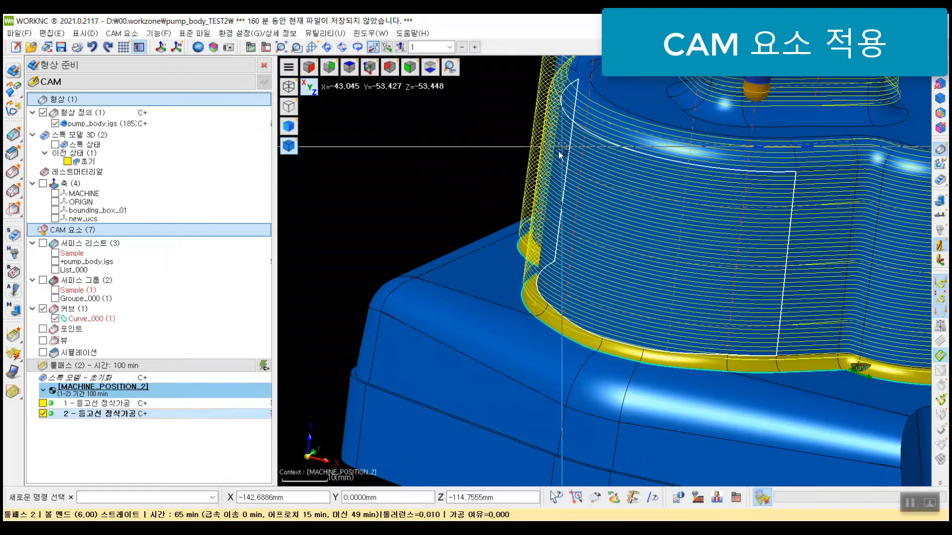
middle_click_drag(784, 195, 593, 240)
scroll(593, 241, "down", 3)
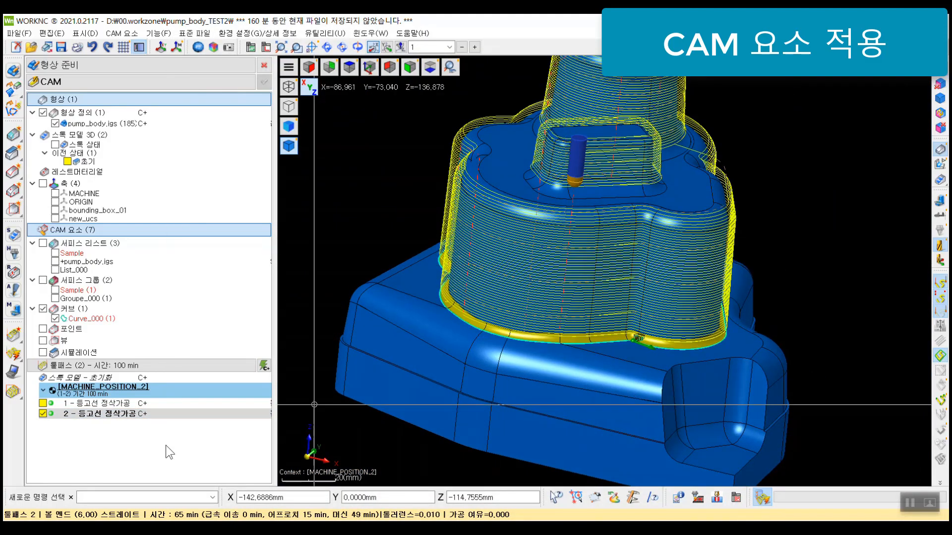
left_click(104, 413)
left_click(43, 414)
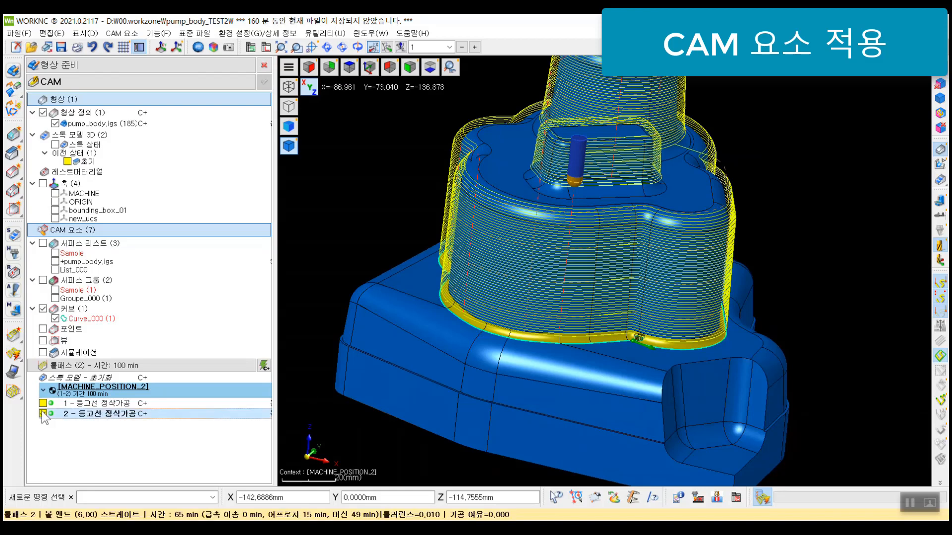
left_click(109, 439)
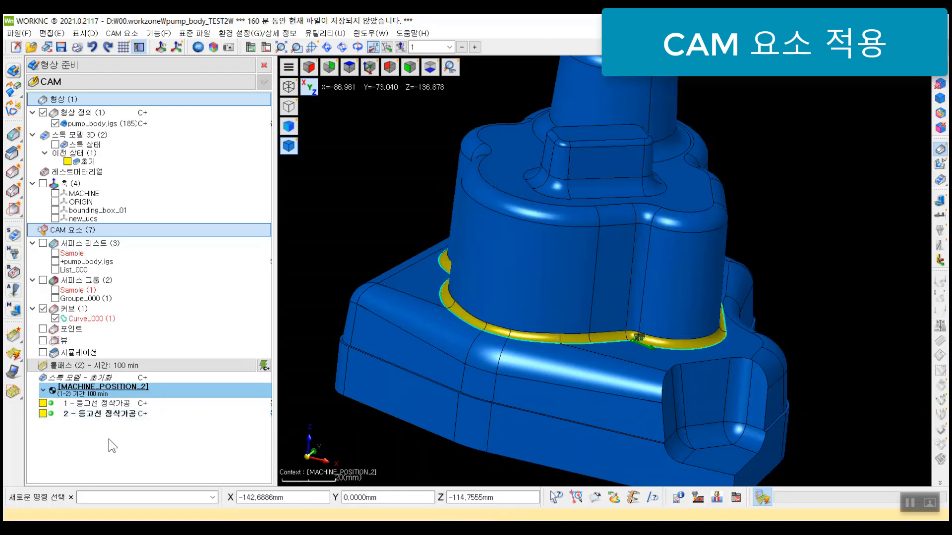